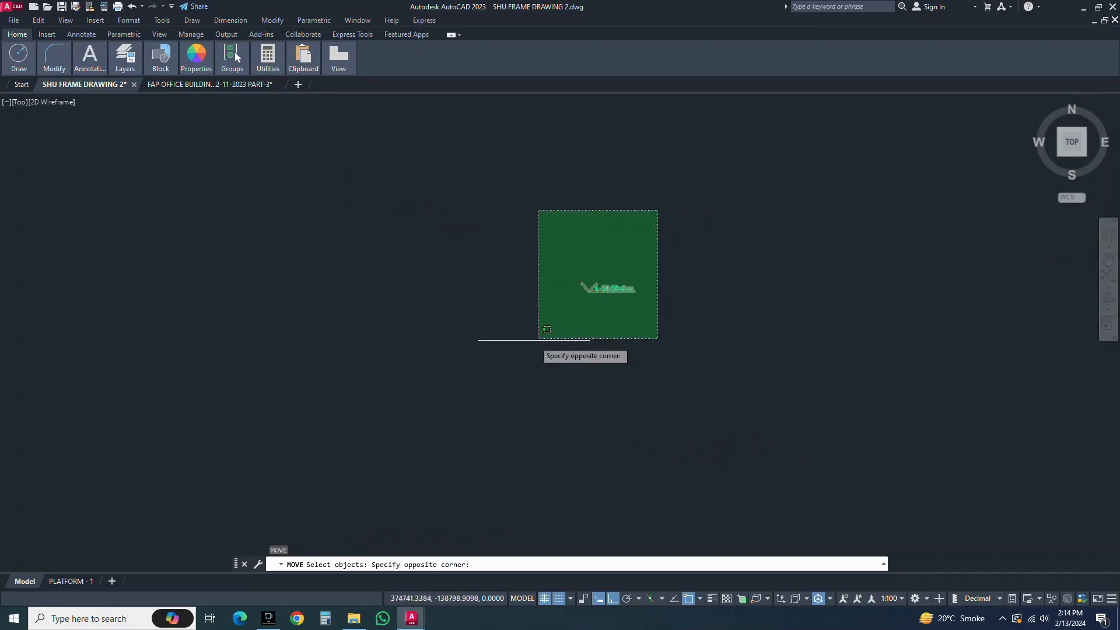
# Step: Move the L-50x50x6mm leader label horizontally left into the empty area away from the plan and front views
pyautogui.click(537, 341)
pyautogui.press('space')
pyautogui.click(605, 341)
pyautogui.scroll(-4, 575, 342)
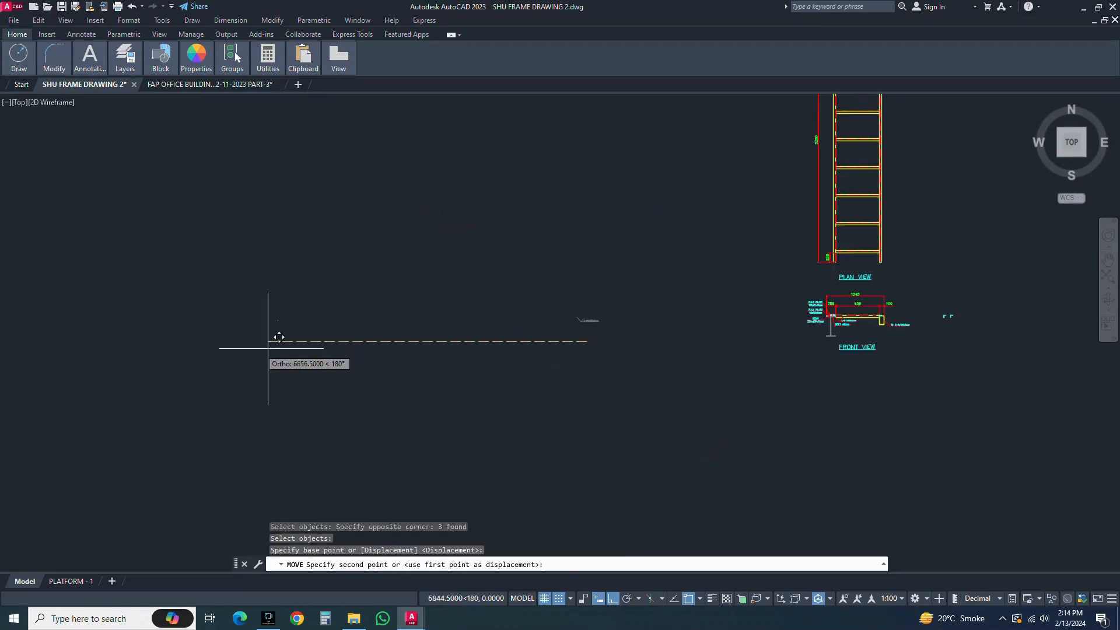
pyautogui.press('Escape')
# Step: Draw a line 50 mm to the right and continue it 50 mm downward in the empty area above the L-50x50x6mm label
pyautogui.scroll(5, 224, 279)
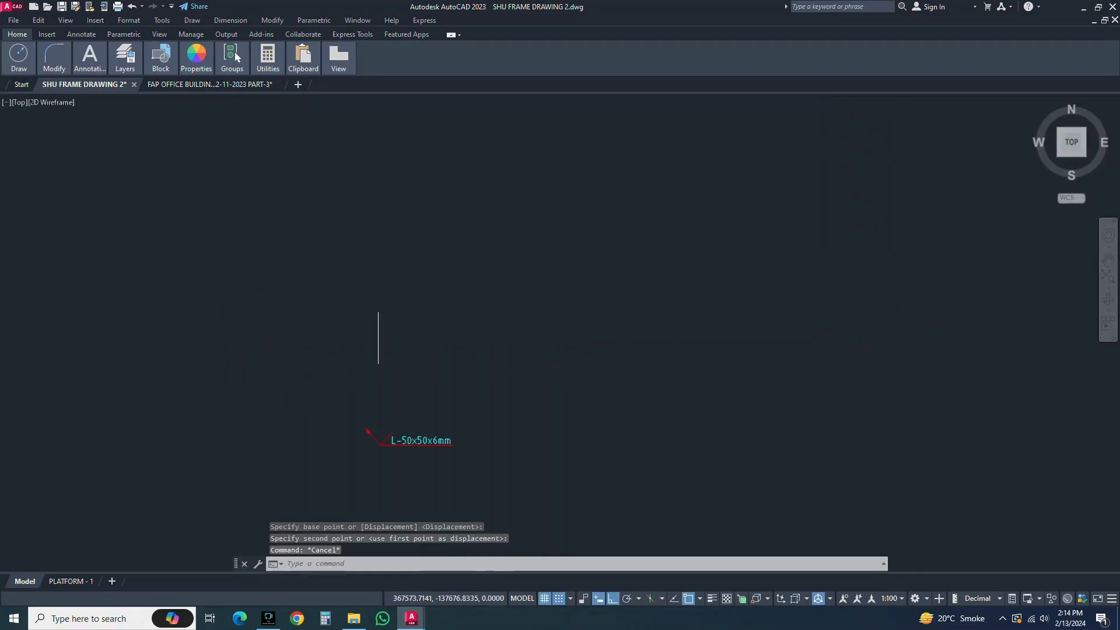
pyautogui.click(18, 58)
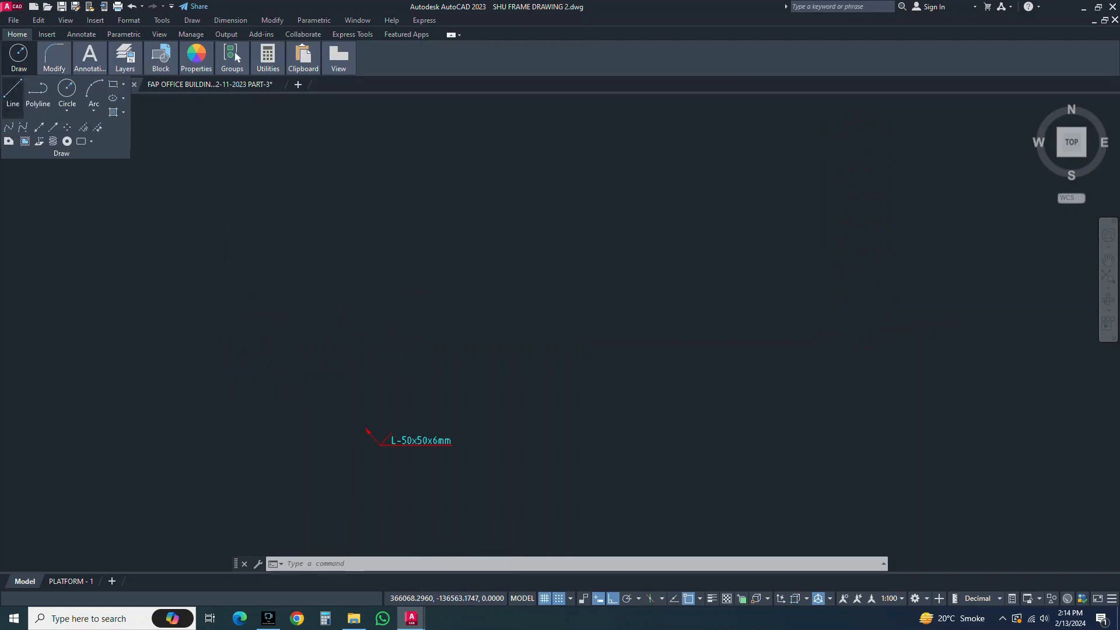
pyautogui.click(13, 93)
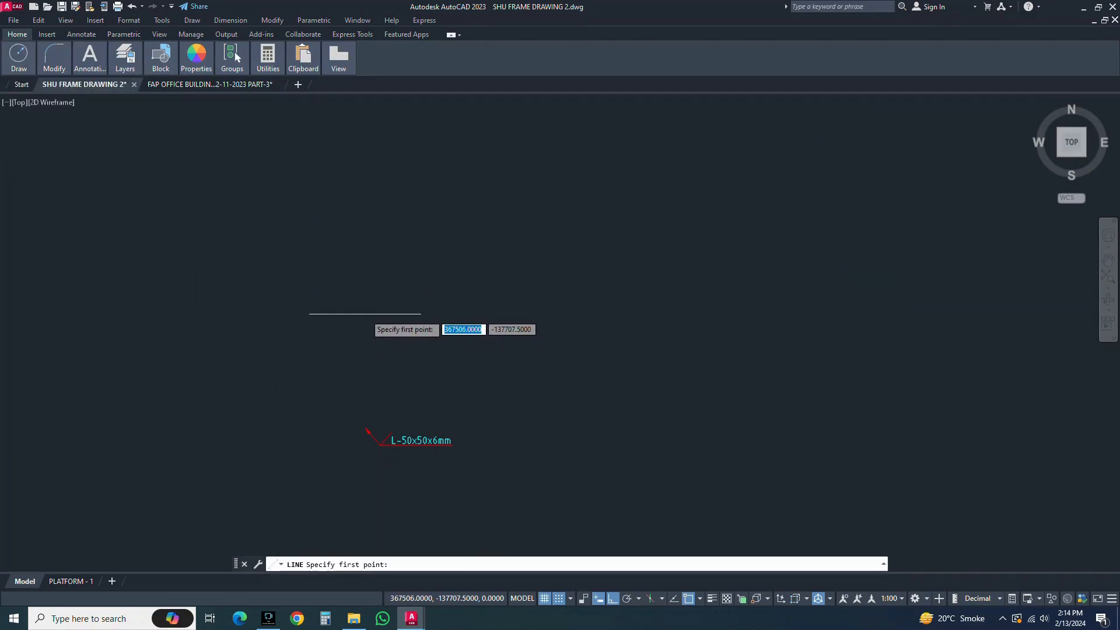
pyautogui.scroll(1, 385, 387)
pyautogui.click(376, 290)
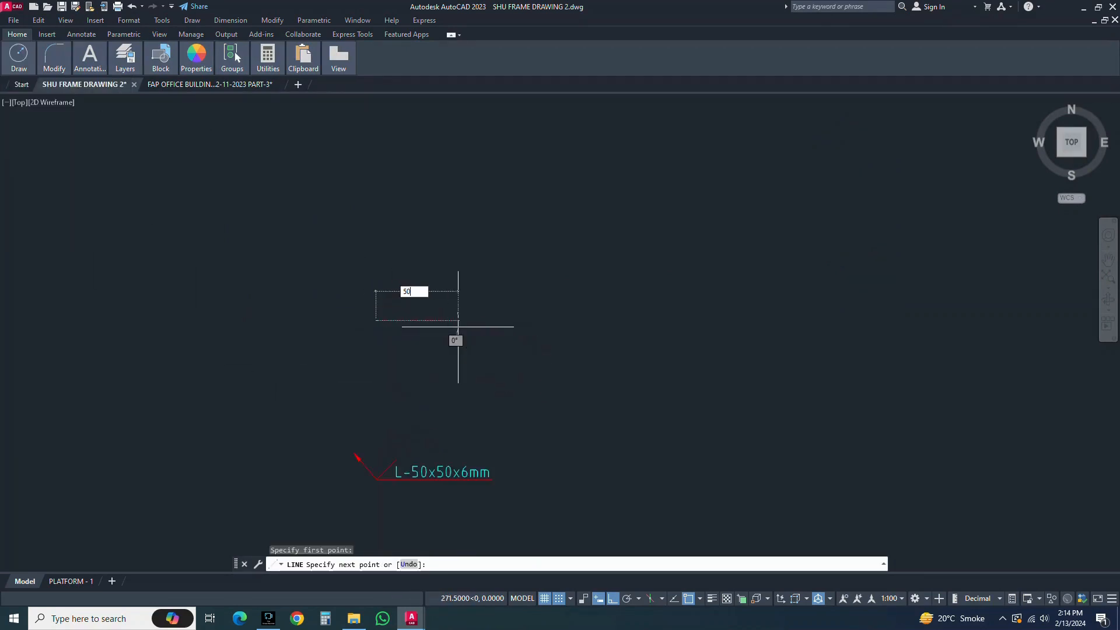
pyautogui.write('50')
pyautogui.press('Return')
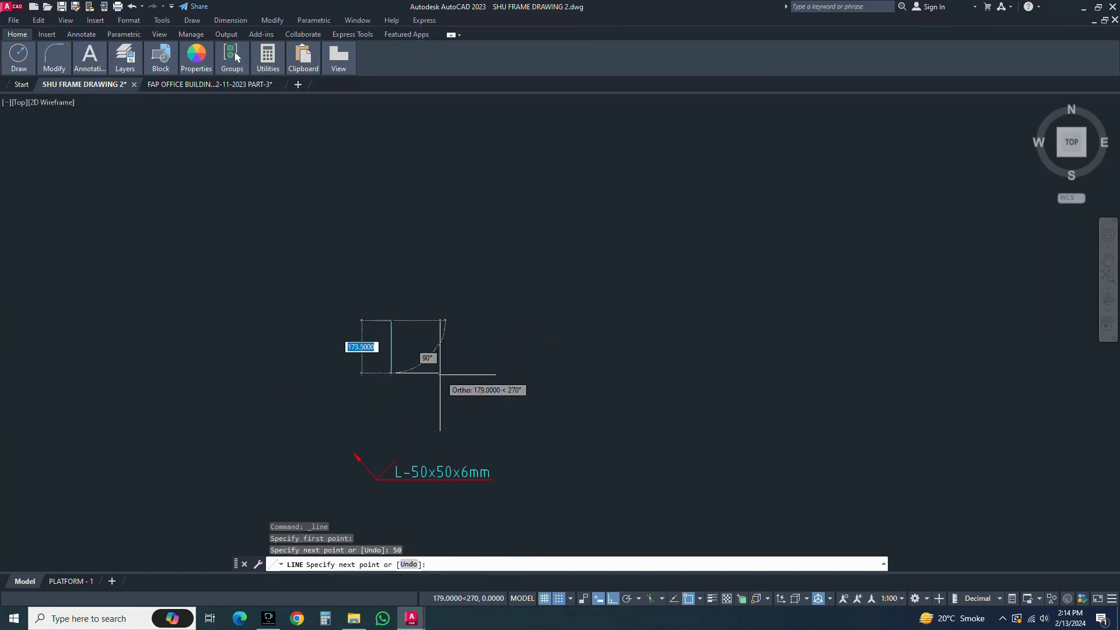
pyautogui.write('50')
pyautogui.press('Return')
pyautogui.press('Escape')
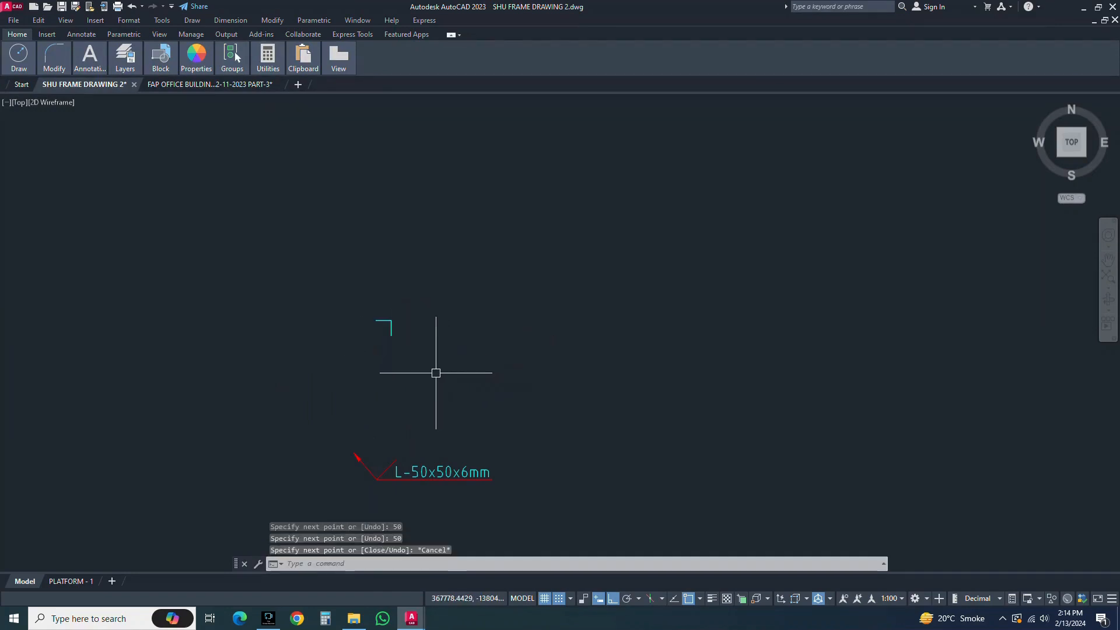
# Step: Offset both 50 mm lines by 6 mm towards the inside of the corner
pyautogui.moveTo(340, 325); pyautogui.dragTo(435, 288, button='middle')
pyautogui.scroll(4, 443, 286)
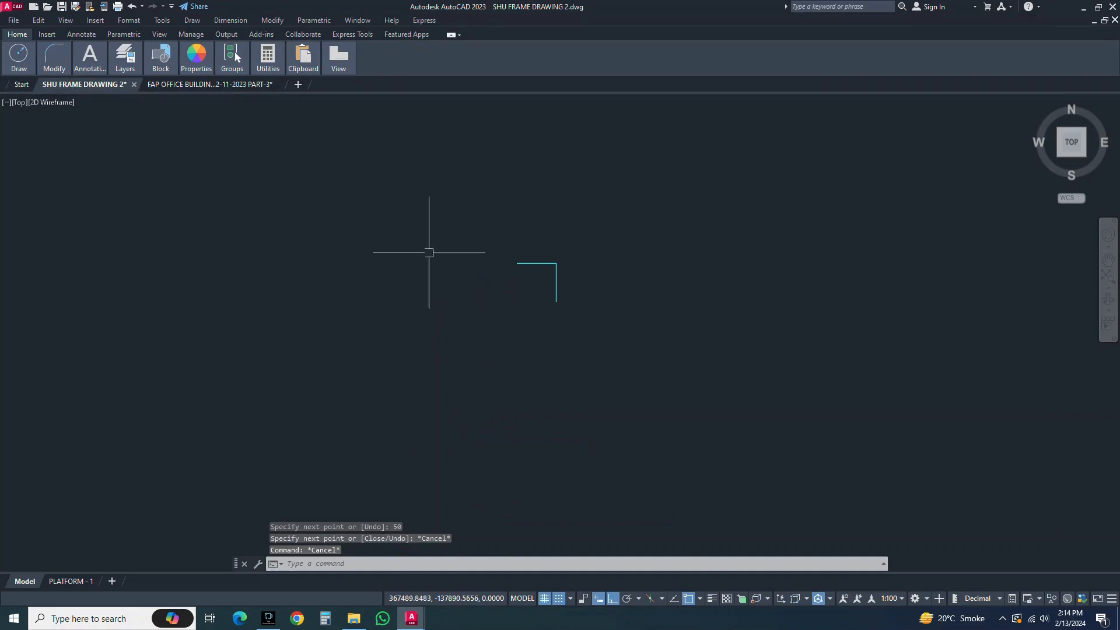
pyautogui.moveTo(89, 57)
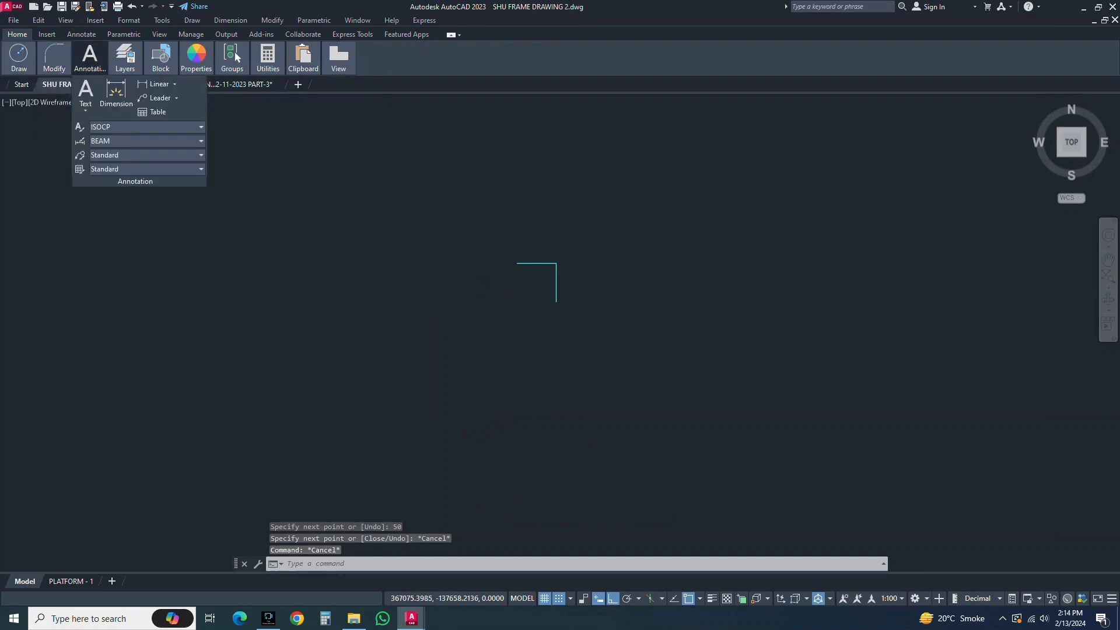
pyautogui.moveTo(54, 57)
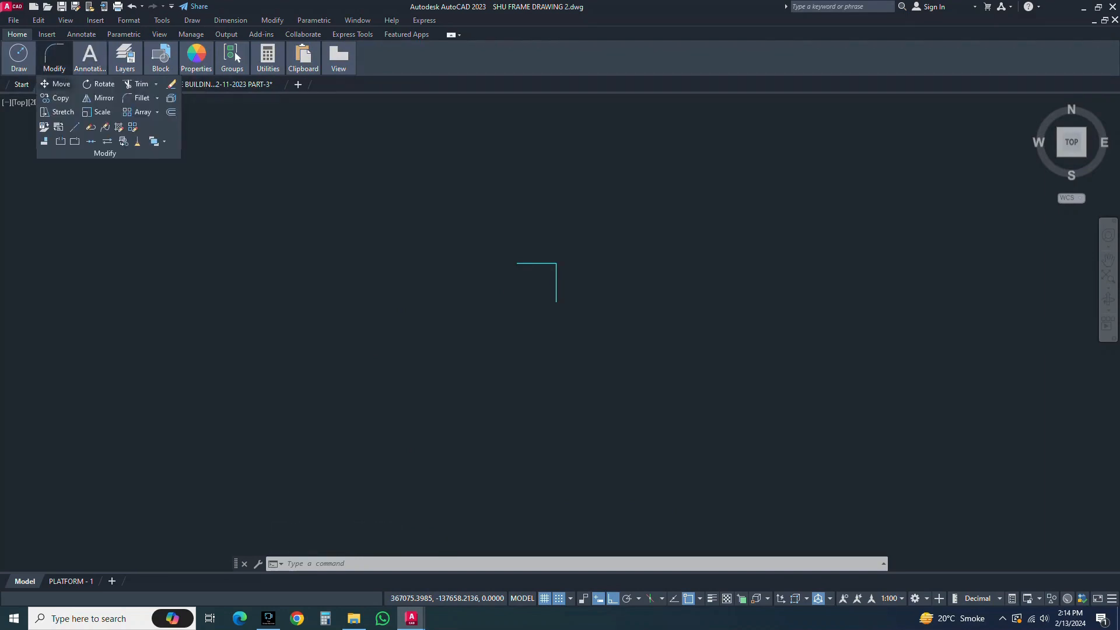
pyautogui.press('Escape')
pyautogui.press('Escape')
pyautogui.press('Escape')
pyautogui.write('O')
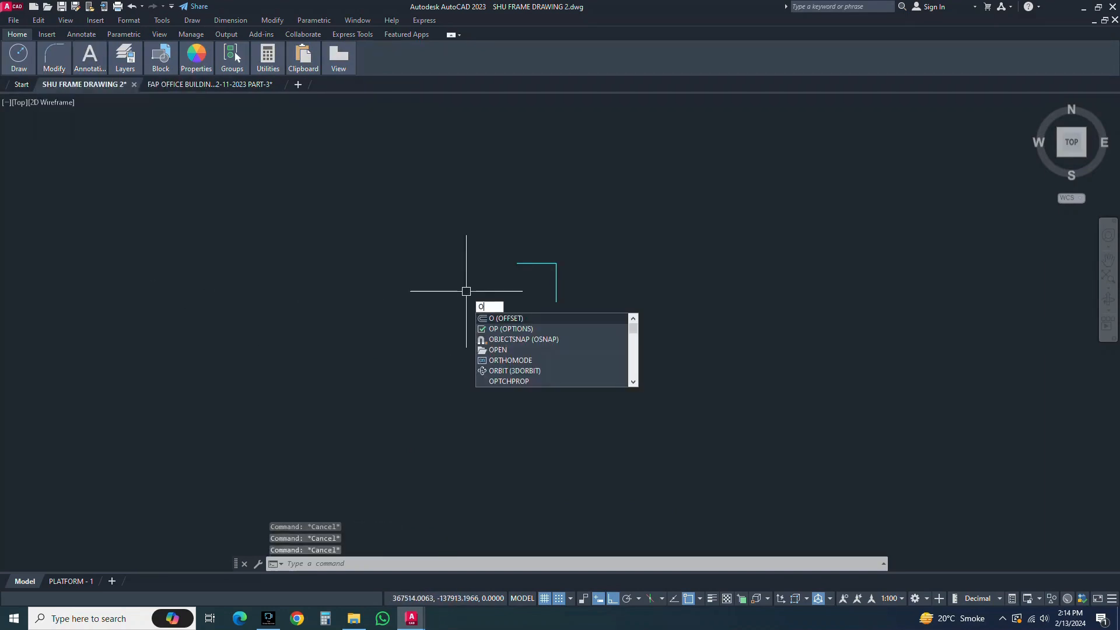
pyautogui.press('Return')
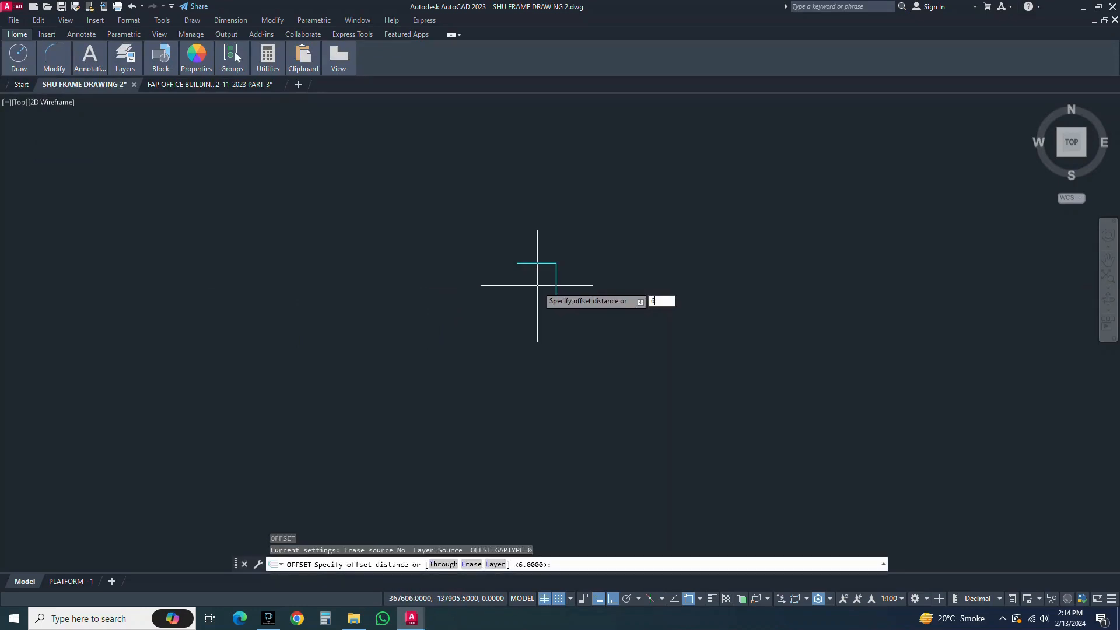
pyautogui.press('Return')
pyautogui.scroll(4, 536, 290)
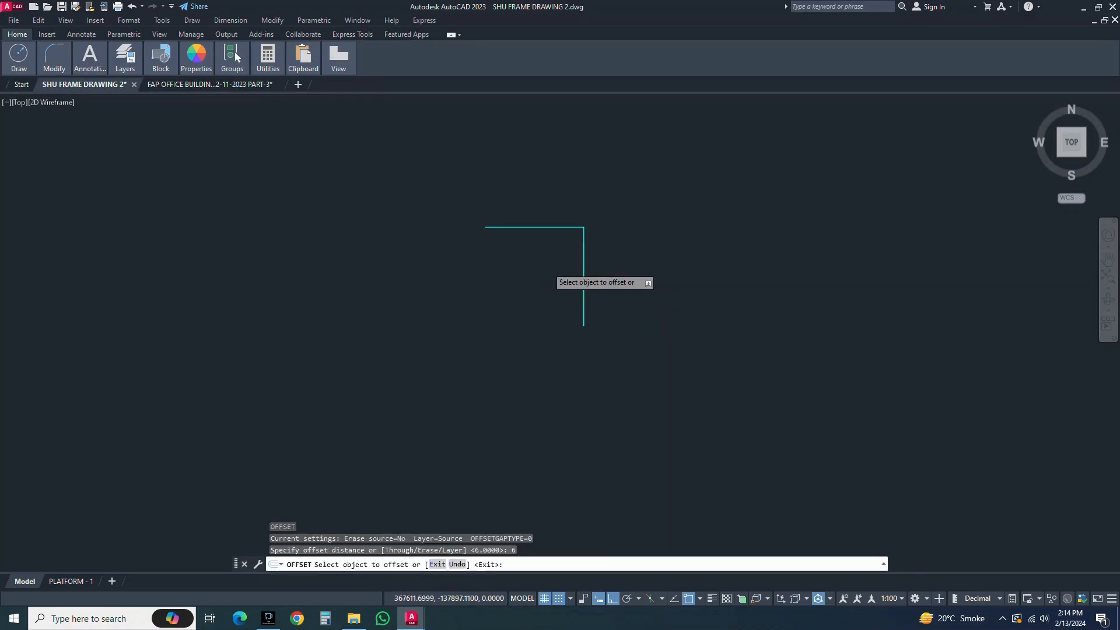
pyautogui.click(553, 228)
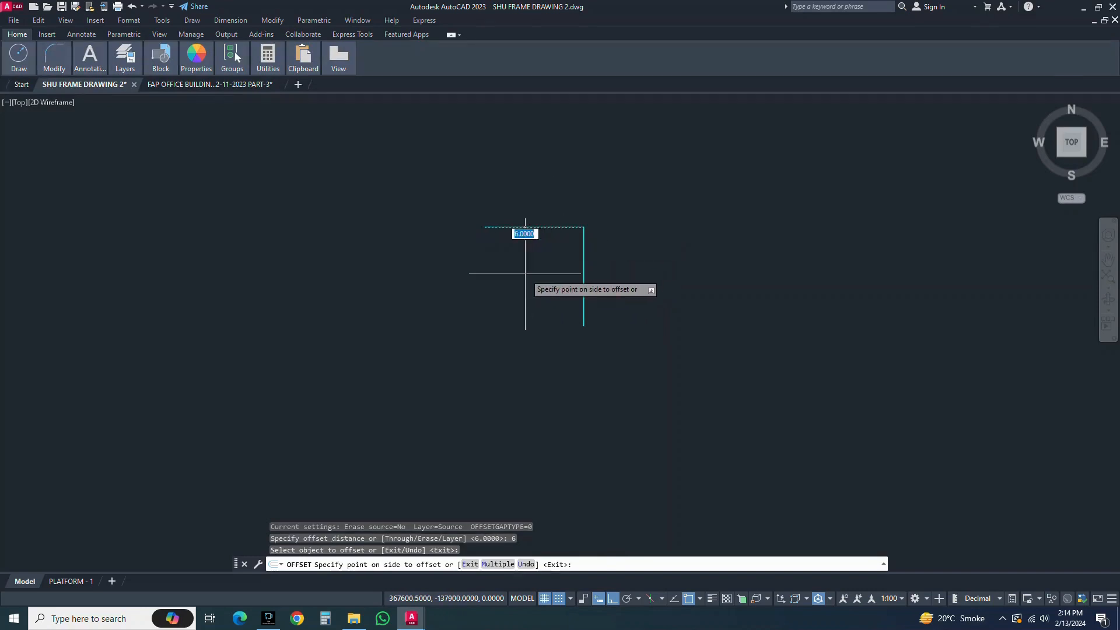
pyautogui.click(500, 313)
pyautogui.click(580, 297)
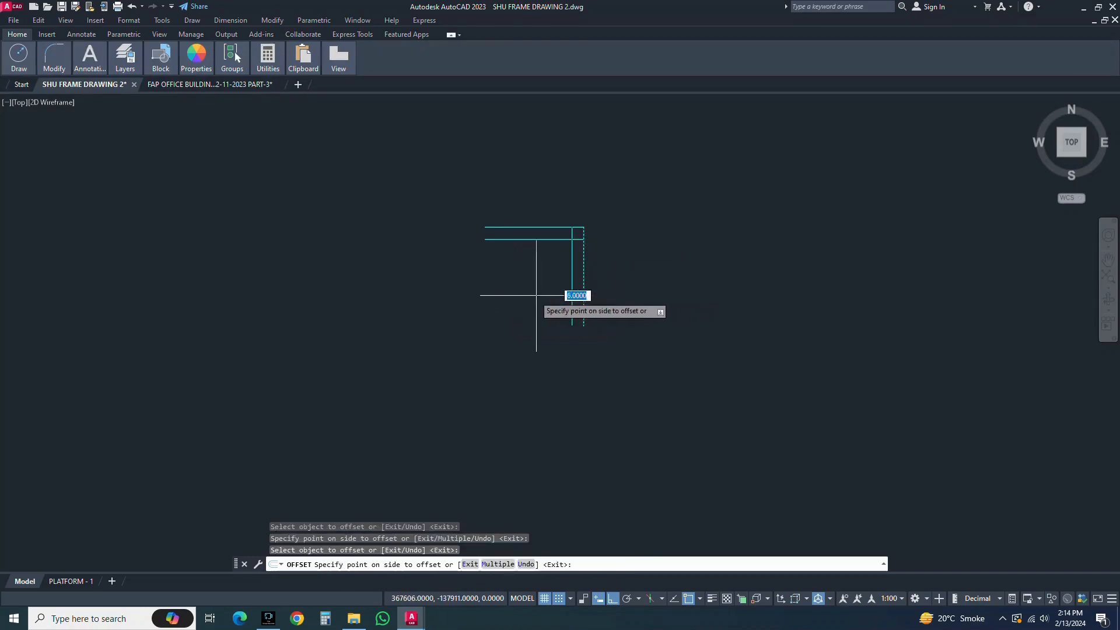
pyautogui.click(519, 319)
pyautogui.press('Escape')
# Step: Close the open ends of the vertical and horizontal legs with short lines between their endpoints
pyautogui.write('l')
pyautogui.press('space')
pyautogui.scroll(2, 569, 322)
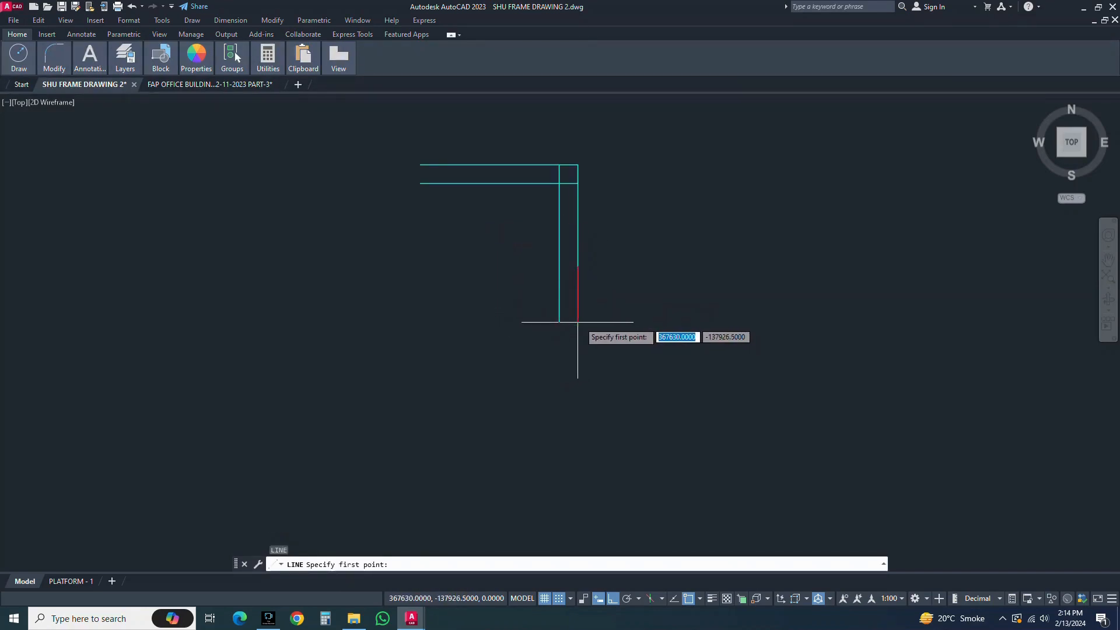
pyautogui.click(577, 322)
pyautogui.press('Escape')
pyautogui.press('space')
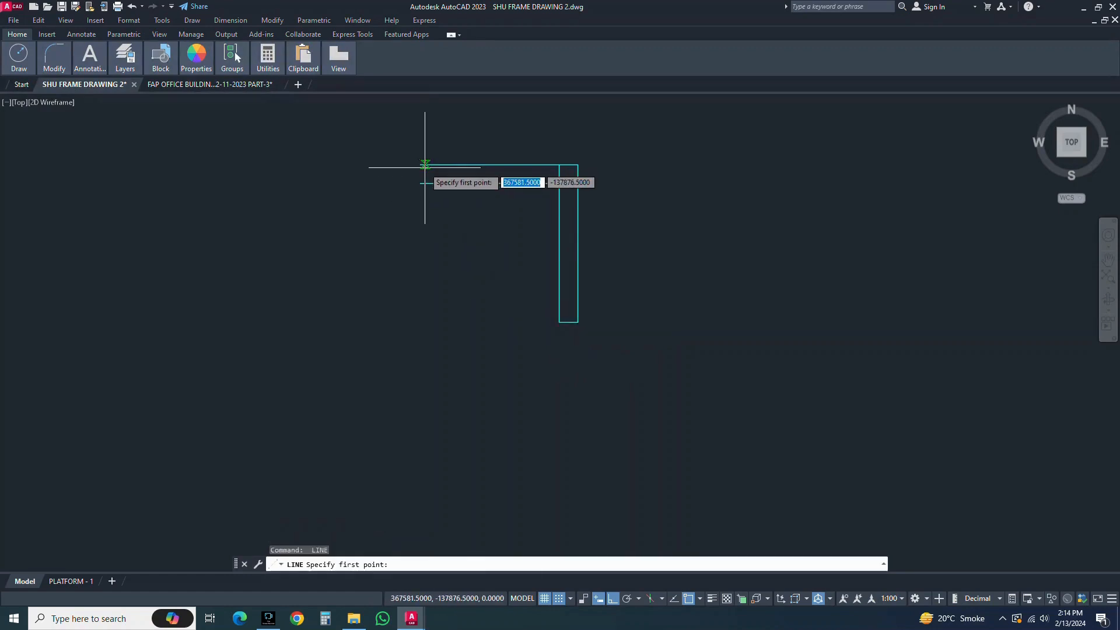
pyautogui.click(421, 165)
pyautogui.press('Escape')
pyautogui.press('space')
pyautogui.click(421, 164)
pyautogui.click(421, 182)
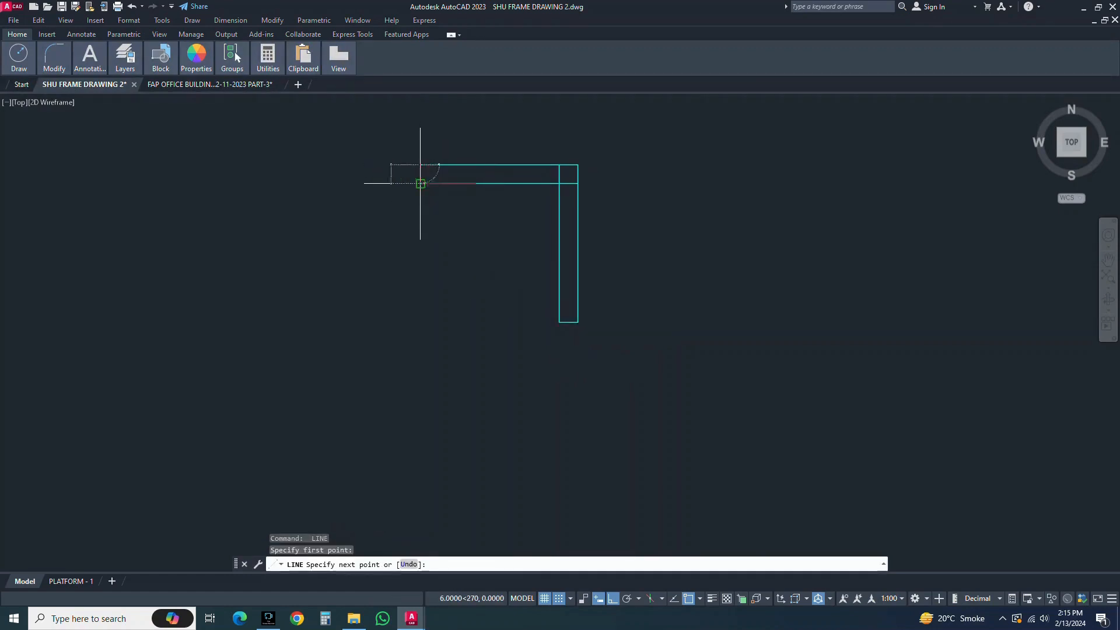
pyautogui.press('Escape')
pyautogui.write('tr')
pyautogui.press('space')
pyautogui.press('Escape')
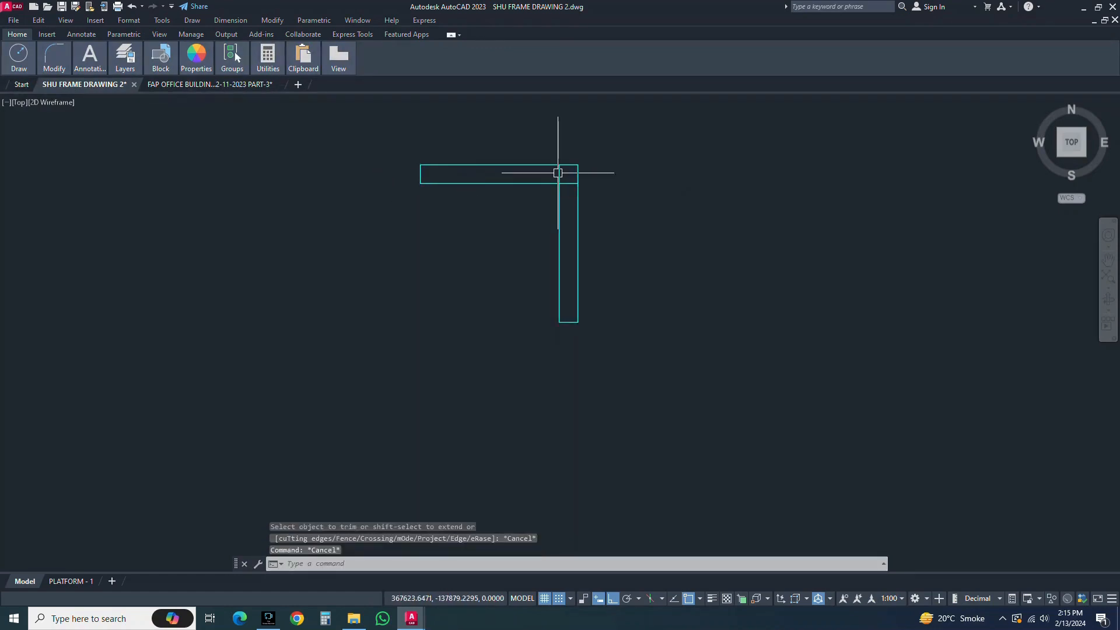
# Step: Trim the overlapping ends of the two offset lines at the corner to leave a clean L-shaped outline
pyautogui.write('tr')
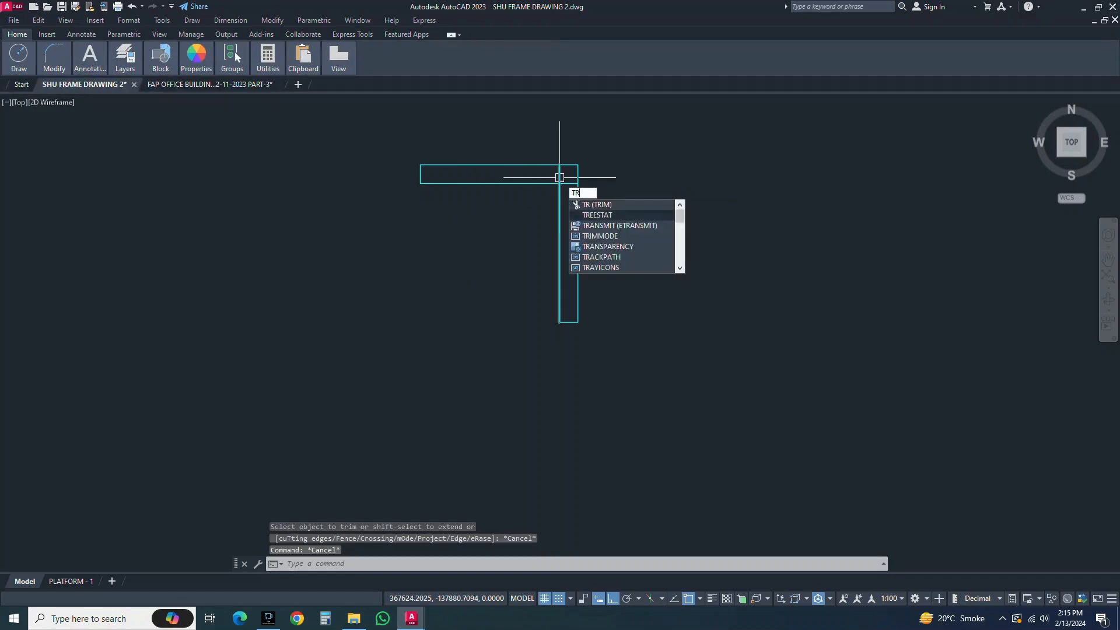
pyautogui.press('space')
pyautogui.scroll(6, 565, 188)
pyautogui.press('space')
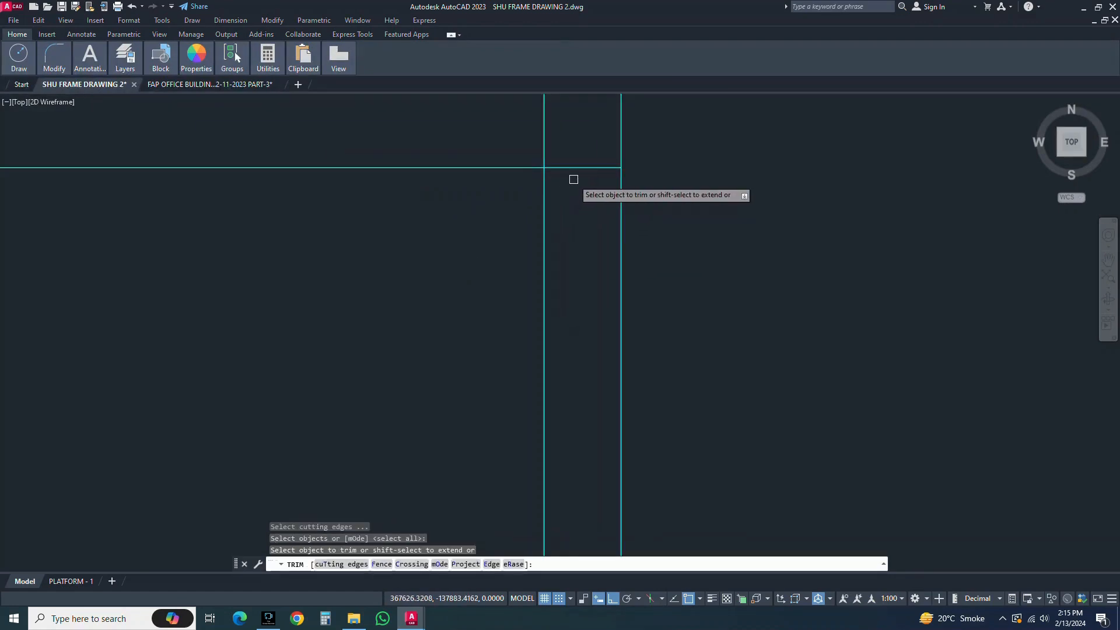
pyautogui.click(574, 180)
pyautogui.click(578, 126)
pyautogui.moveTo(576, 131); pyautogui.dragTo(576, 207, button='middle')
pyautogui.click(574, 207)
pyautogui.click(503, 210)
pyautogui.scroll(-6, 566, 216)
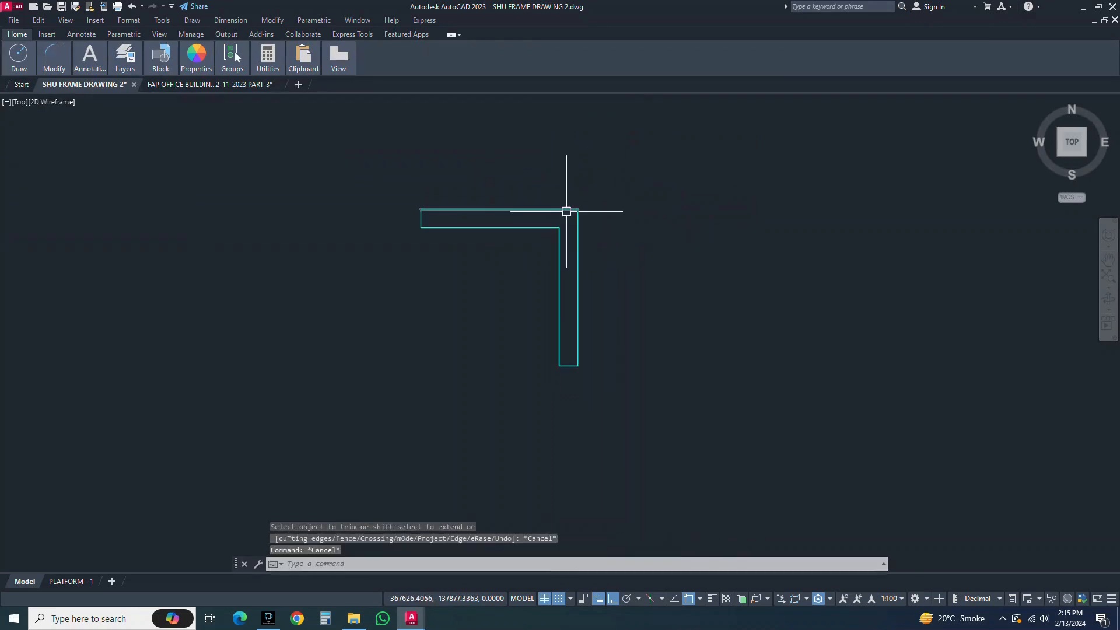
pyautogui.press('Escape')
pyautogui.write('f')
pyautogui.press('space')
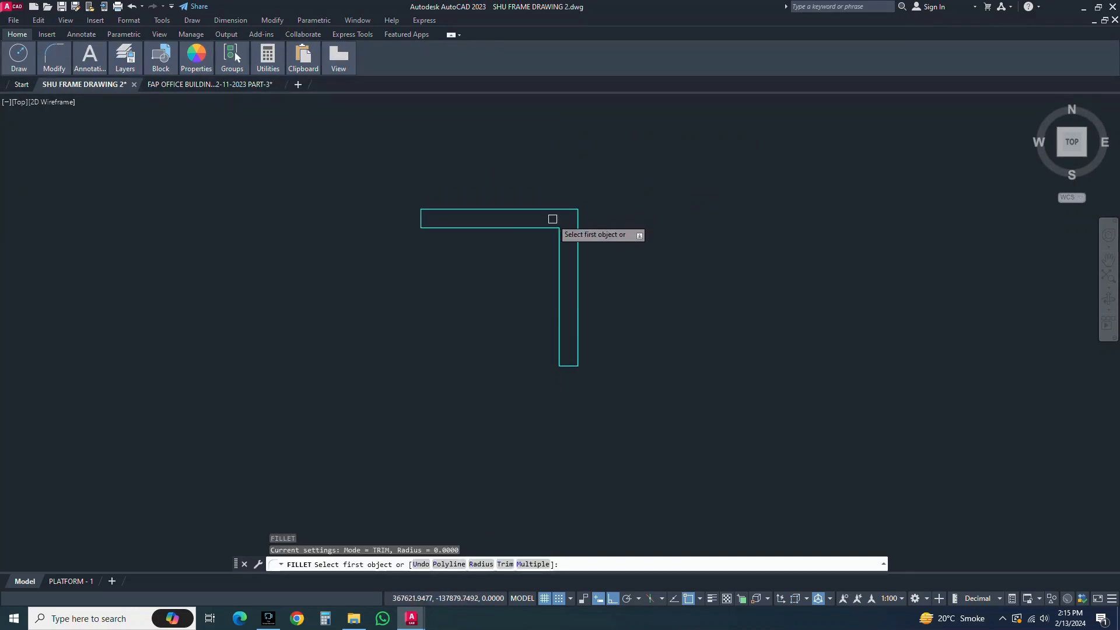
pyautogui.press('Escape')
# Step: Fillet the inner corner of the L profile with a radius of 6 mm
pyautogui.write('f')
pyautogui.press('space')
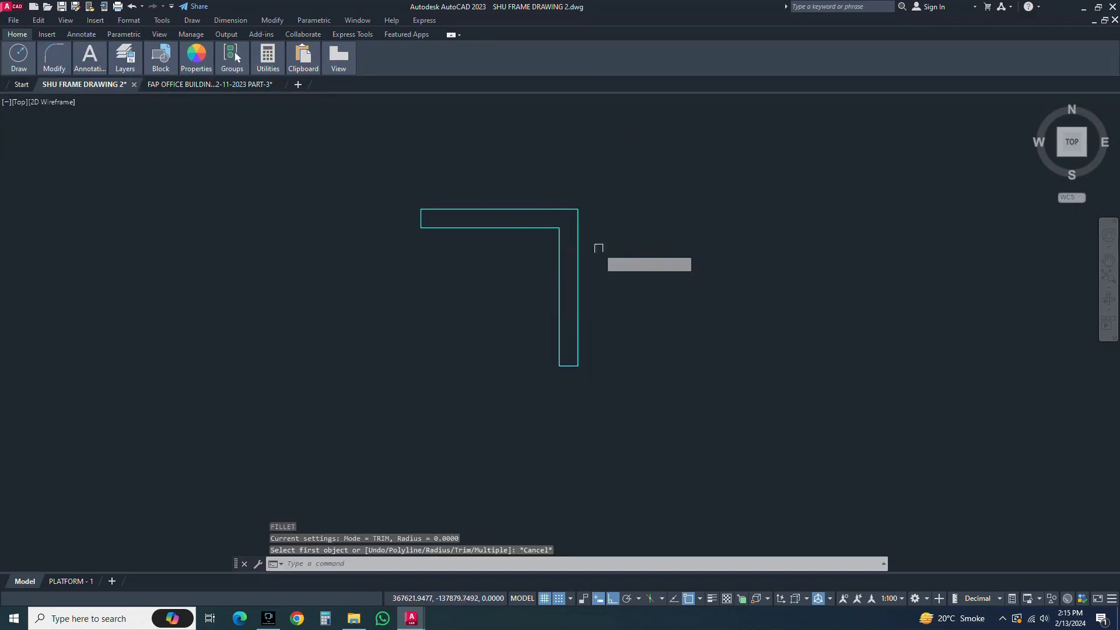
pyautogui.write('r')
pyautogui.press('space')
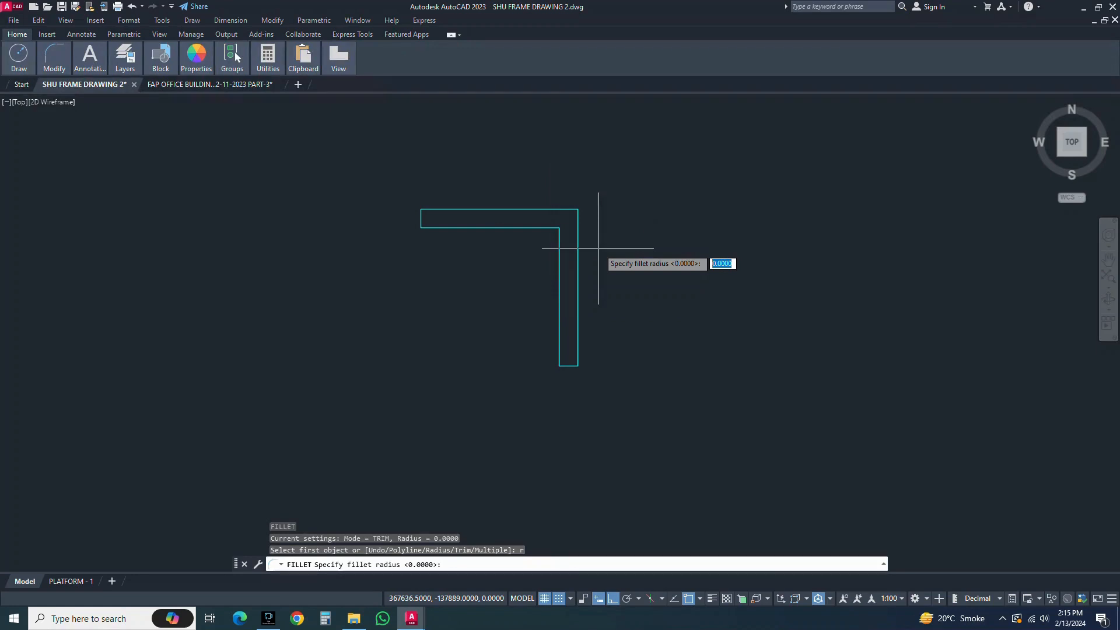
pyautogui.write('6')
pyautogui.press('space')
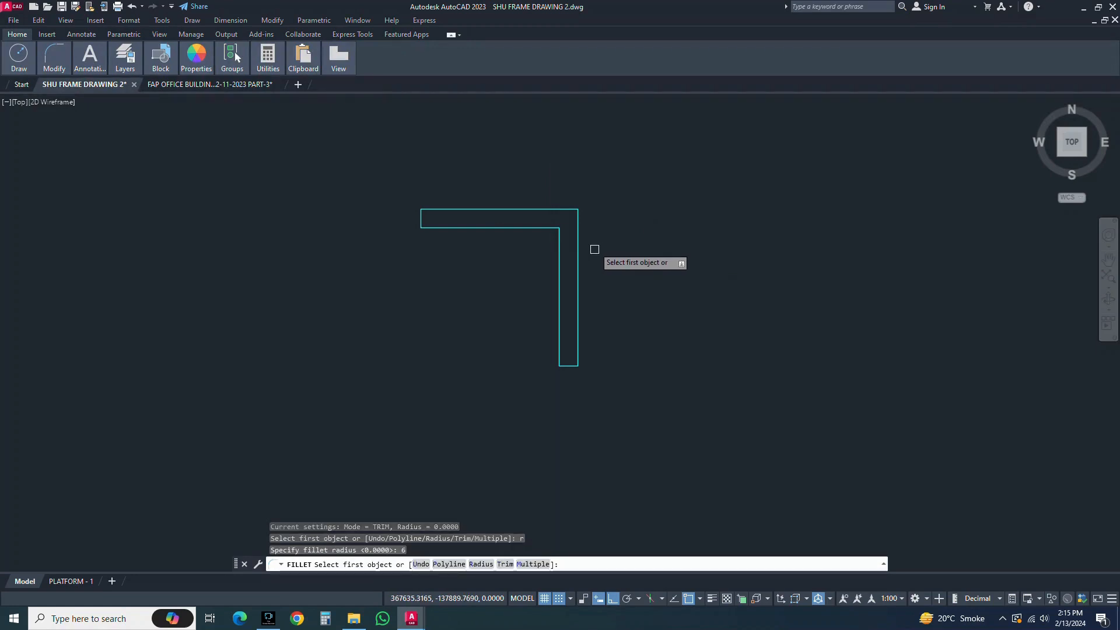
pyautogui.click(545, 228)
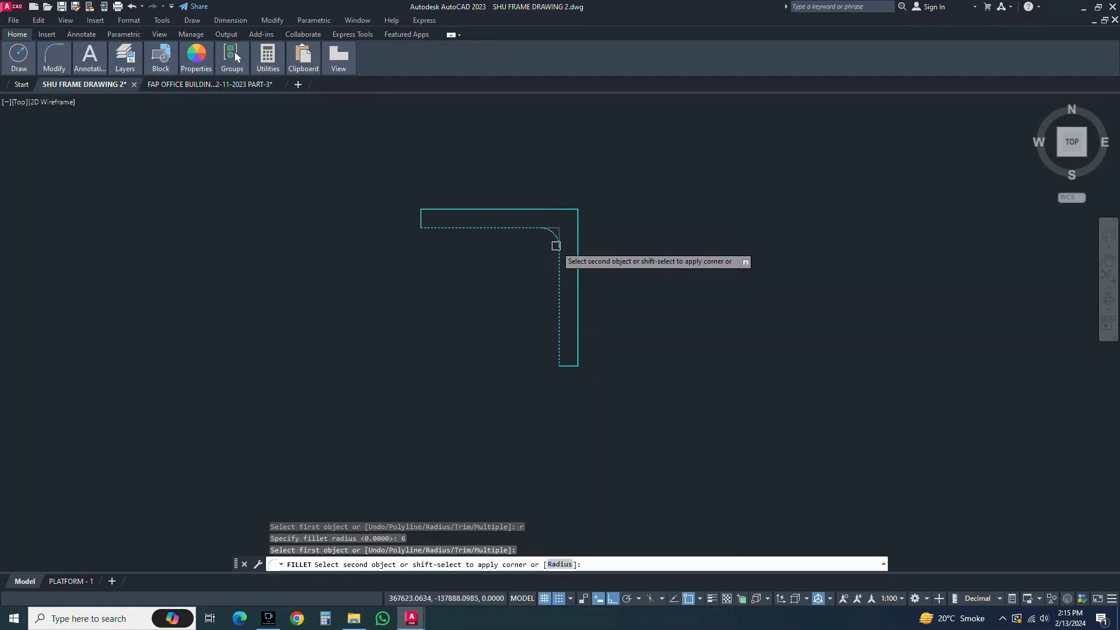
pyautogui.click(558, 245)
pyautogui.press('Escape')
pyautogui.press('Escape')
pyautogui.press('Escape')
# Step: Join all segments of the L profile into one polyline and select it once to check it
pyautogui.scroll(-2, 559, 246)
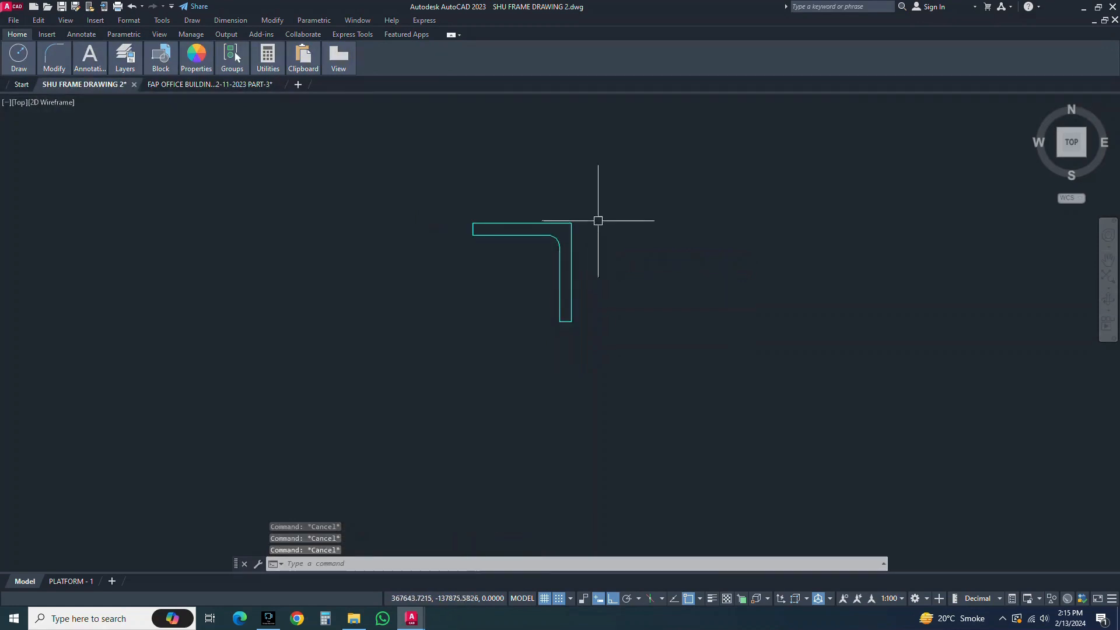
pyautogui.click(611, 201)
pyautogui.click(429, 364)
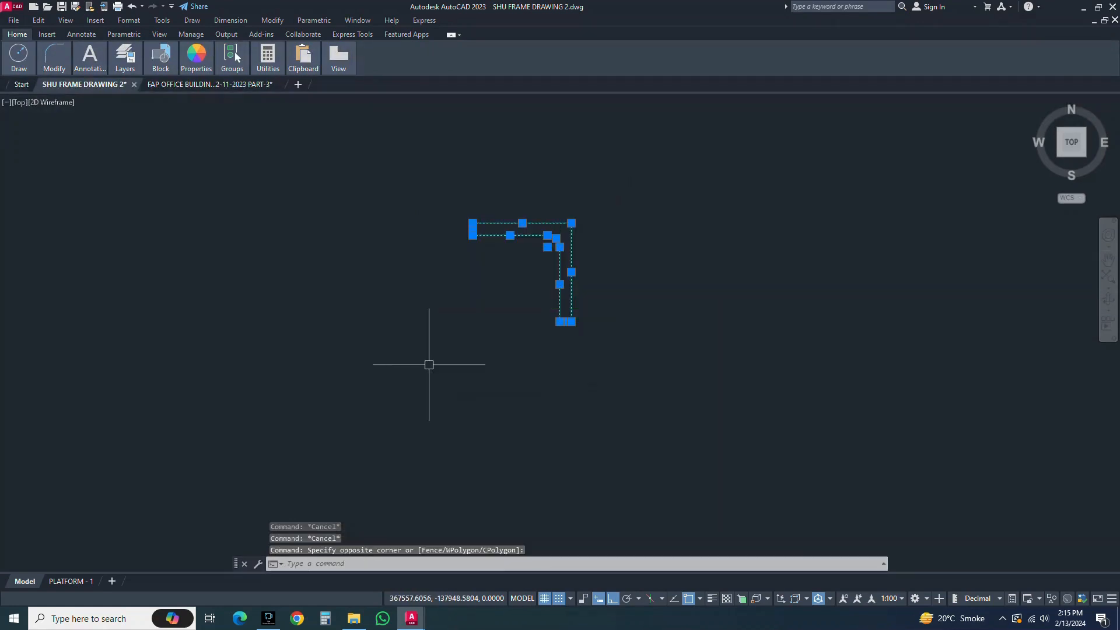
pyautogui.write('J')
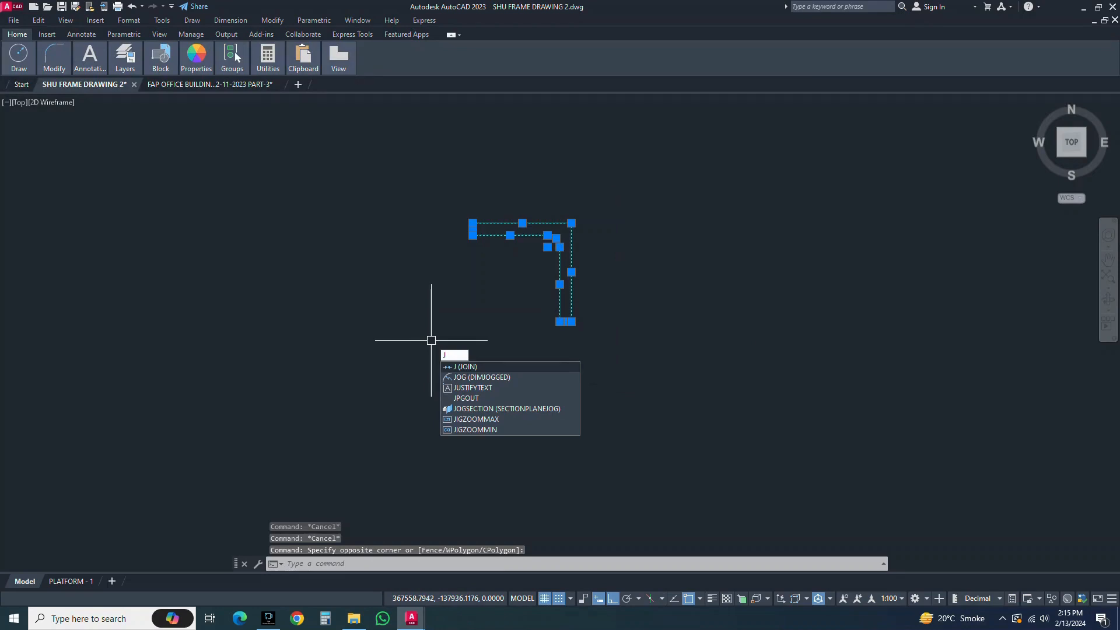
pyautogui.press('Return')
pyautogui.click(604, 313)
pyautogui.click(533, 296)
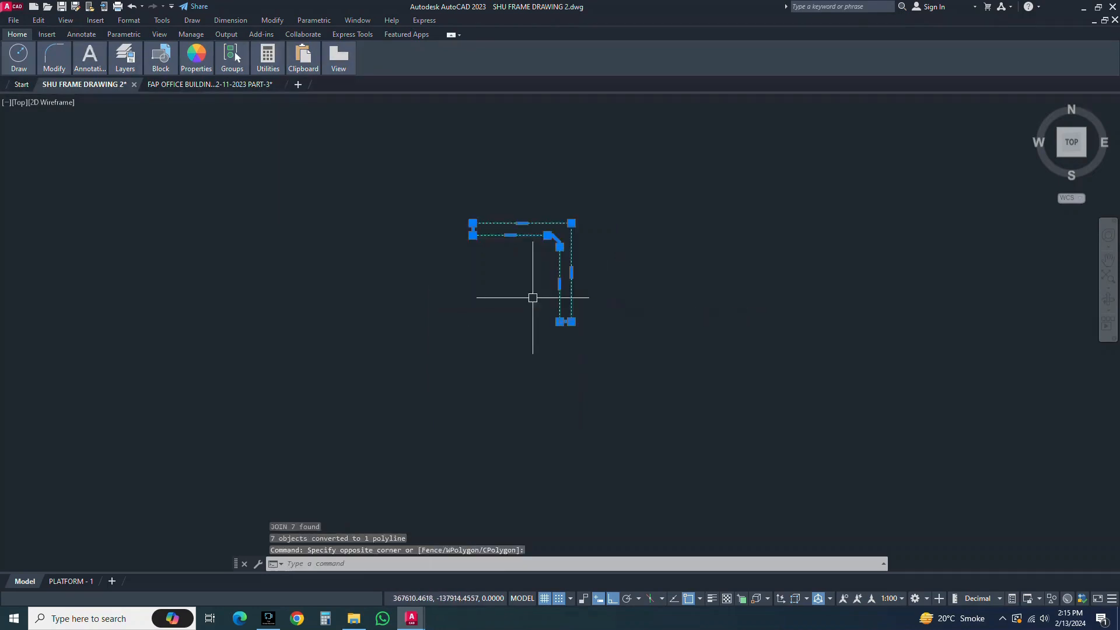
pyautogui.press('Escape')
pyautogui.scroll(-6, 605, 275)
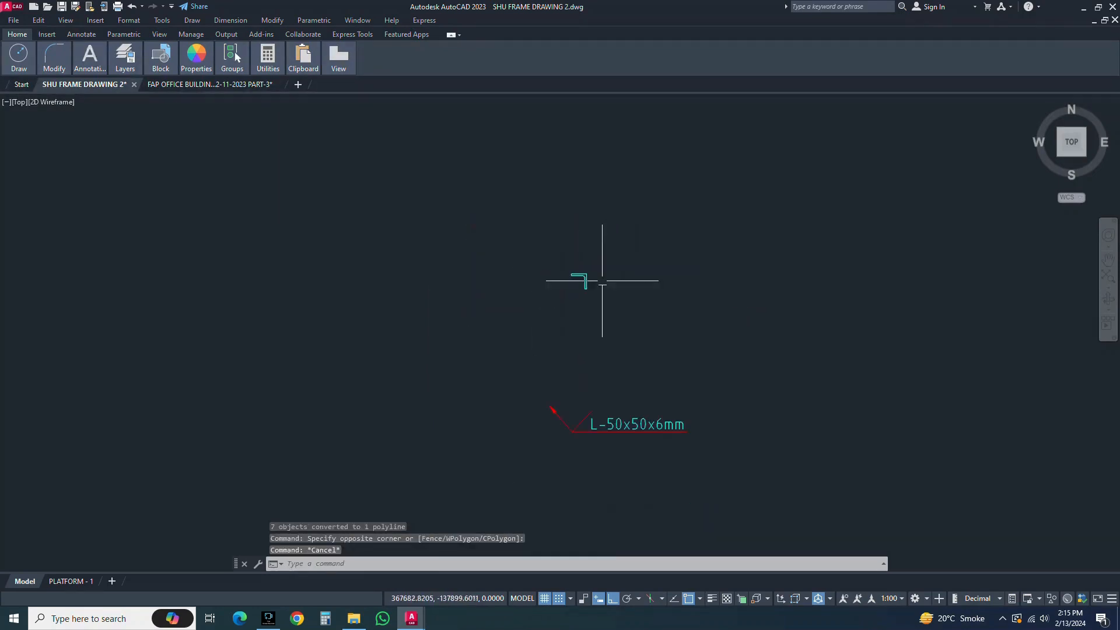
pyautogui.scroll(2, 602, 281)
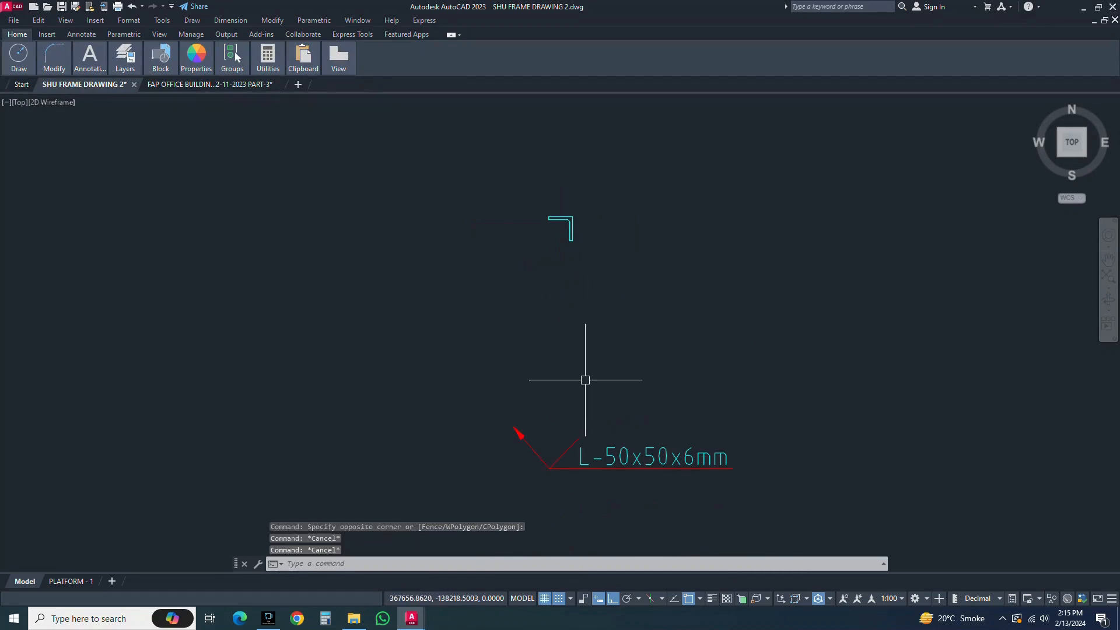
pyautogui.write('m')
pyautogui.press('space')
pyautogui.press('Escape')
# Step: Add a linear dimension along the top edge of the L profile's horizontal leg, placed above it
pyautogui.scroll(5, 573, 233)
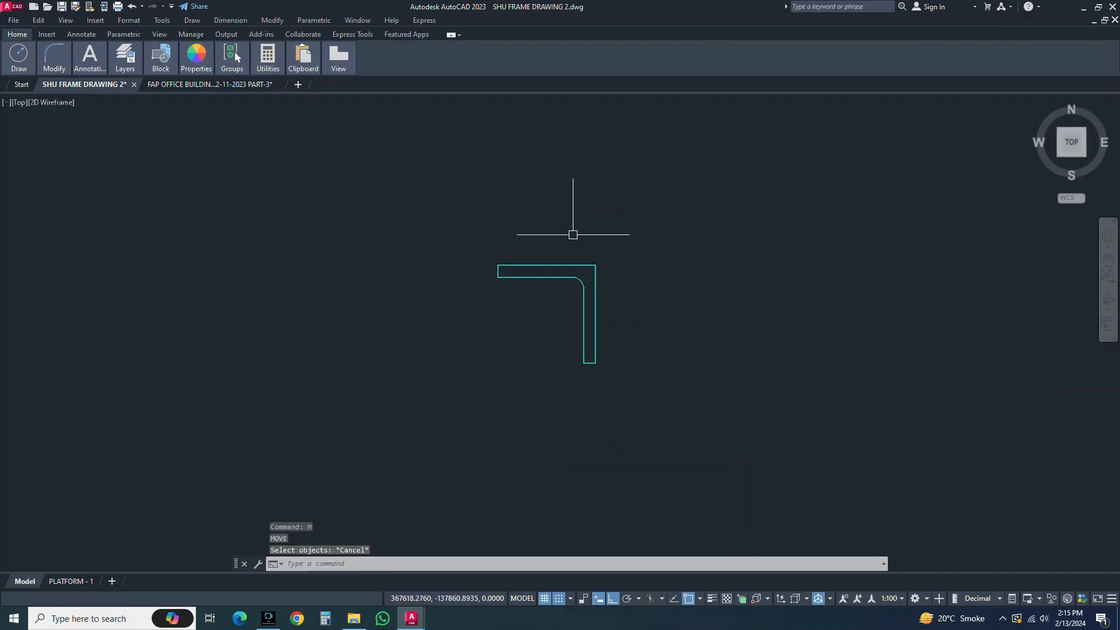
pyautogui.press('Escape')
pyautogui.write('d')
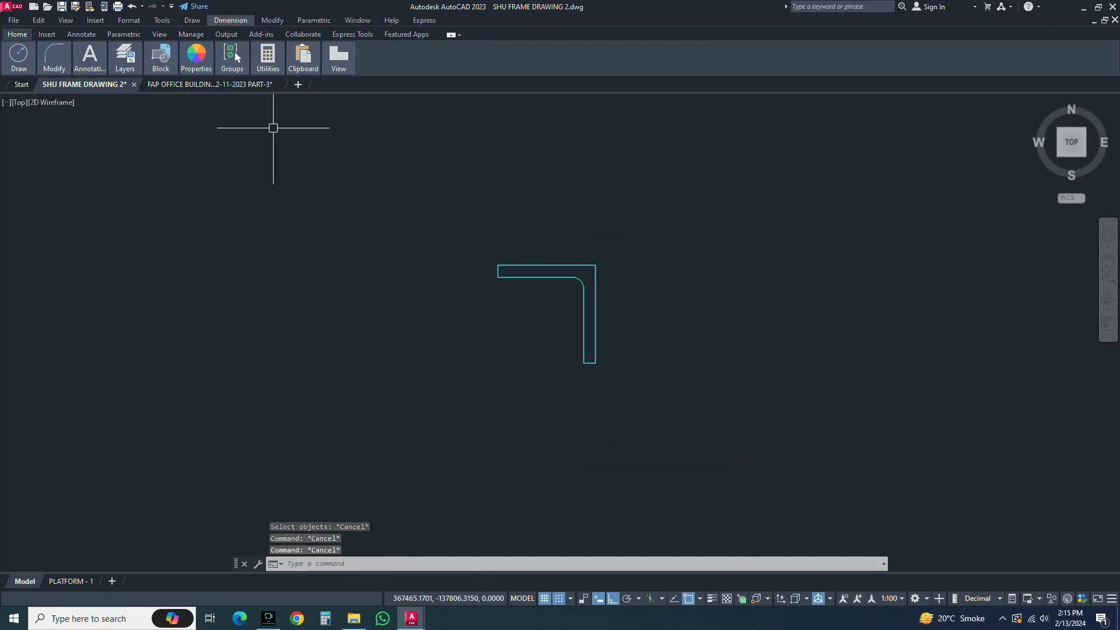
pyautogui.click(231, 20)
pyautogui.click(239, 50)
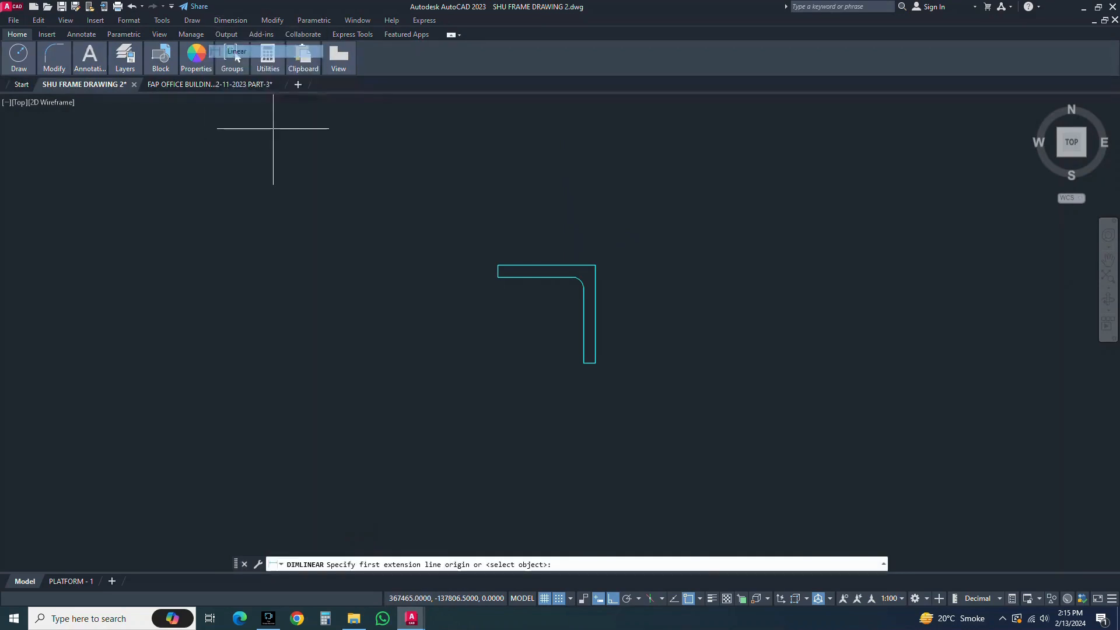
pyautogui.click(498, 265)
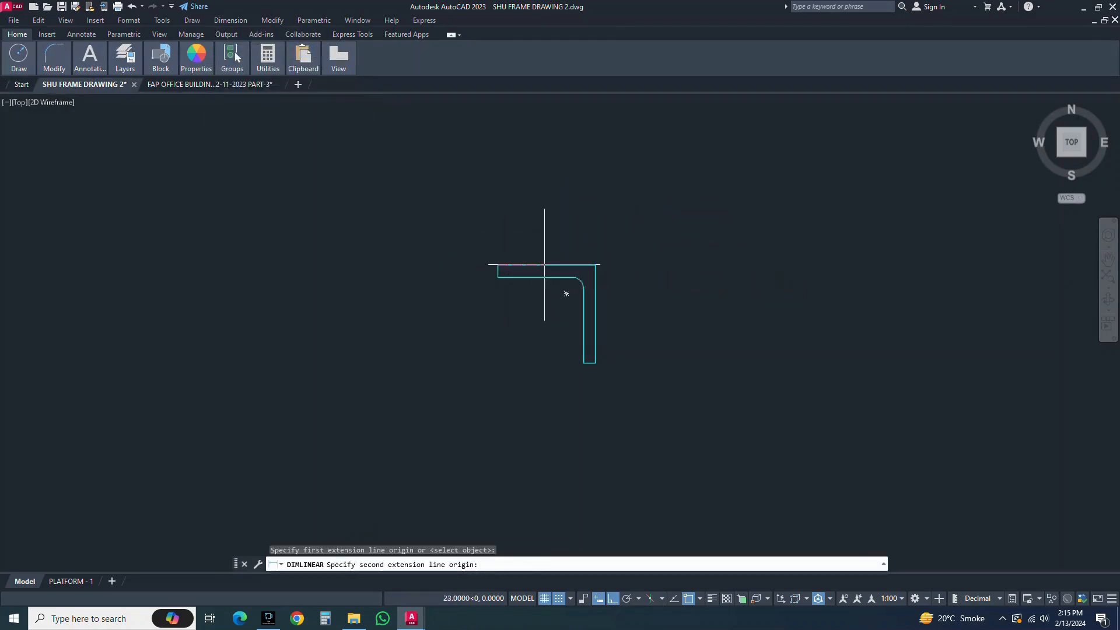
pyautogui.click(595, 266)
pyautogui.click(596, 198)
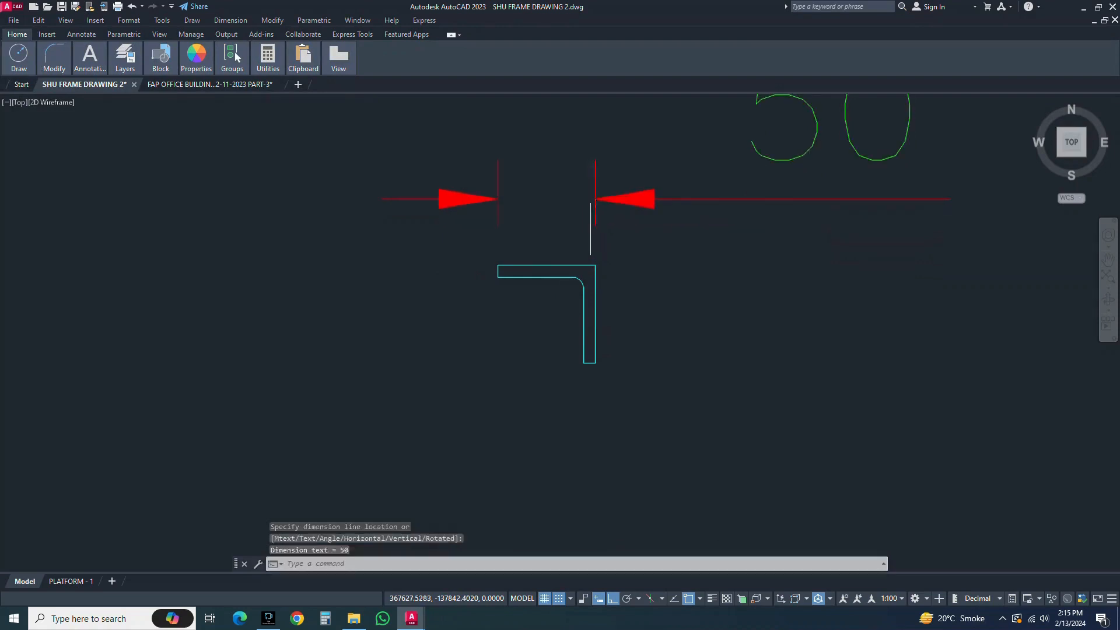
# Step: Add a linear dimension along the outer edge of the vertical leg, placed to the right of the profile
pyautogui.press('Return')
pyautogui.click(595, 265)
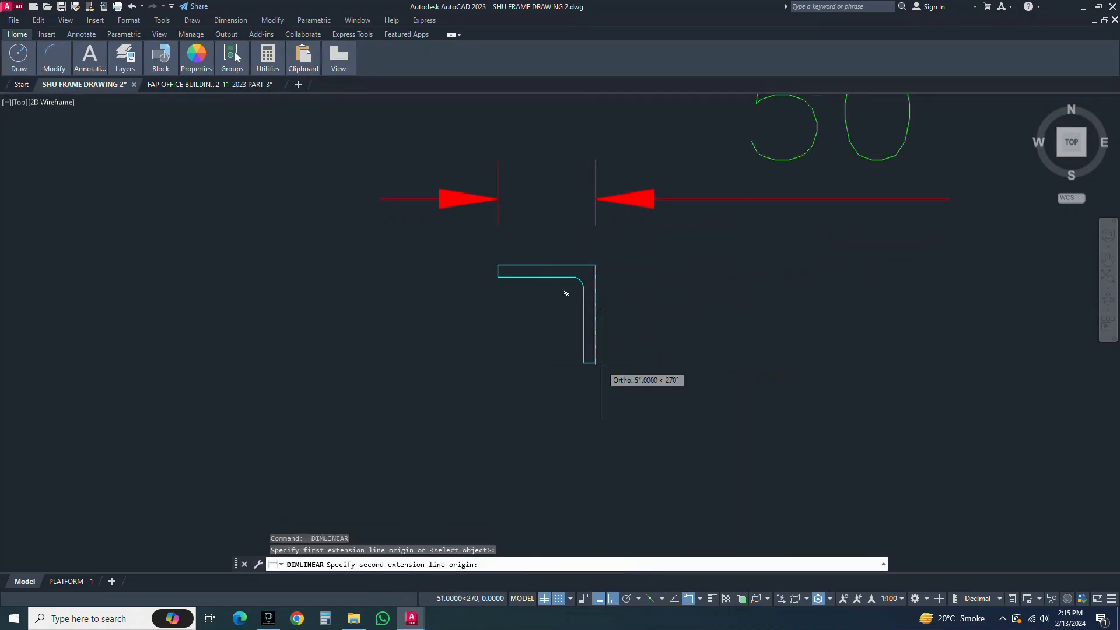
pyautogui.click(595, 363)
pyautogui.click(721, 314)
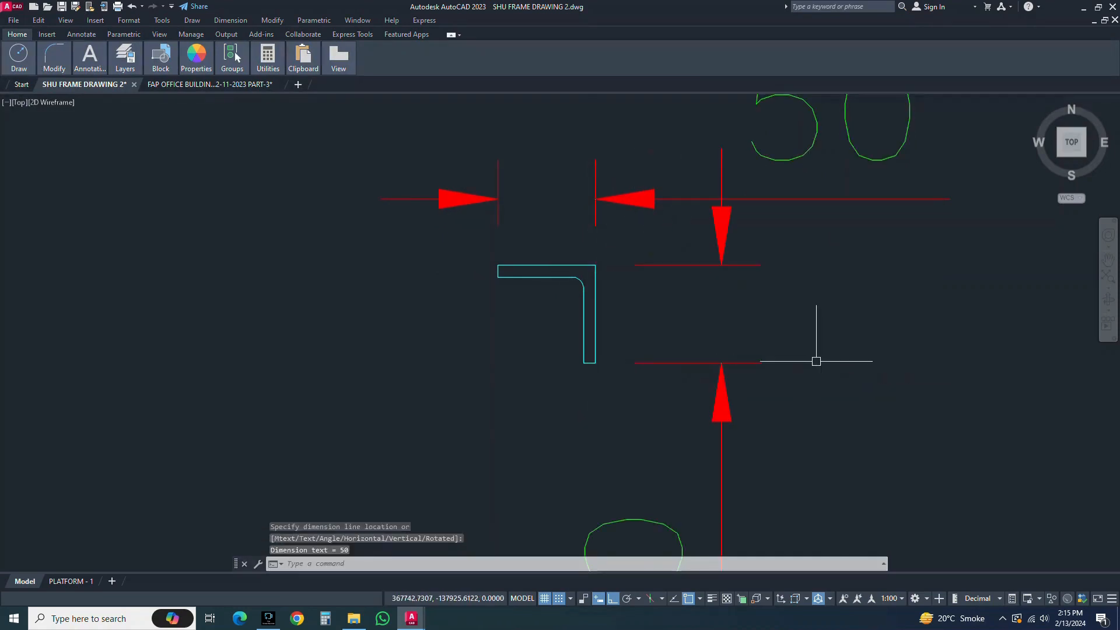
pyautogui.press('Escape')
pyautogui.click(818, 360)
pyautogui.press('Escape')
pyautogui.scroll(-10, 633, 286)
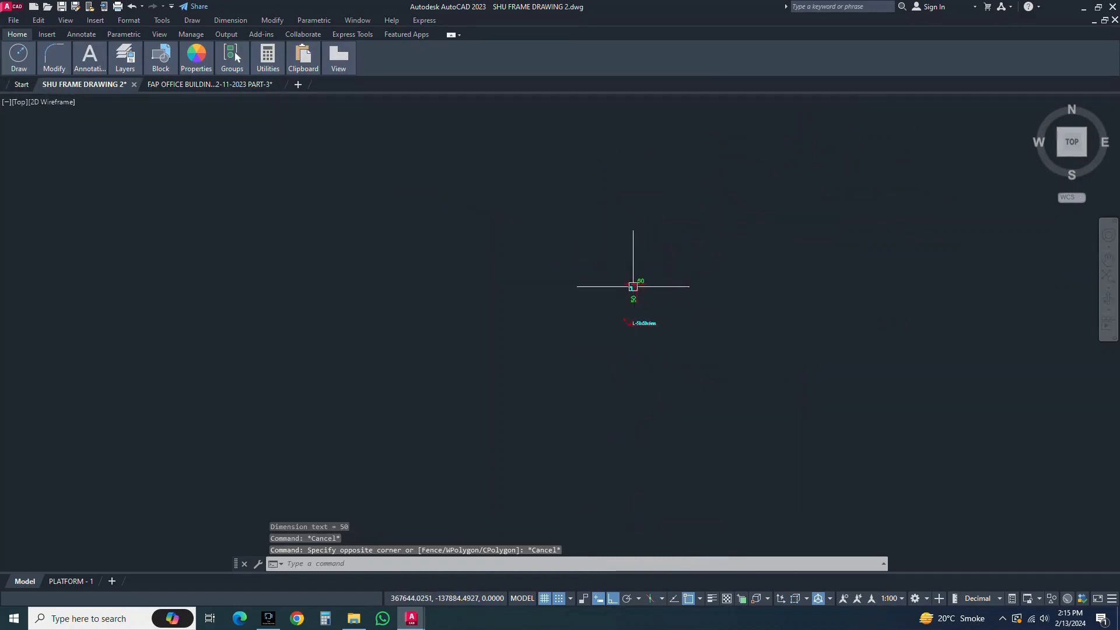
pyautogui.moveTo(620, 294); pyautogui.dragTo(599, 283, button='middle')
pyautogui.scroll(-5, 599, 283)
pyautogui.moveTo(659, 265); pyautogui.dragTo(650, 267, button='middle')
pyautogui.scroll(7, 574, 277)
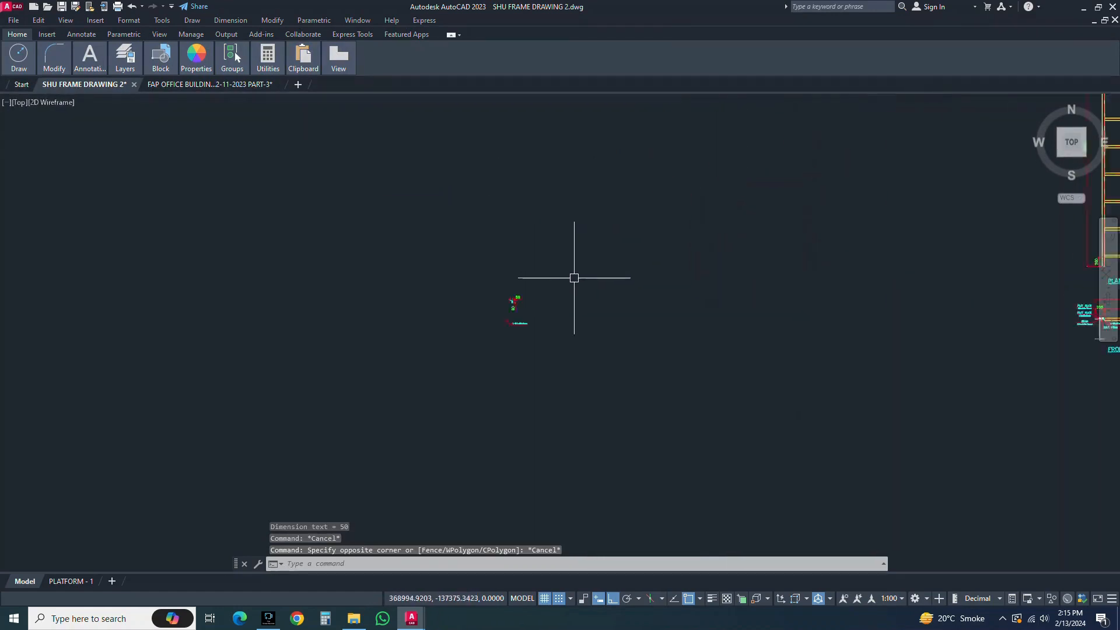
pyautogui.moveTo(435, 345); pyautogui.dragTo(431, 348, button='middle')
pyautogui.press('Escape')
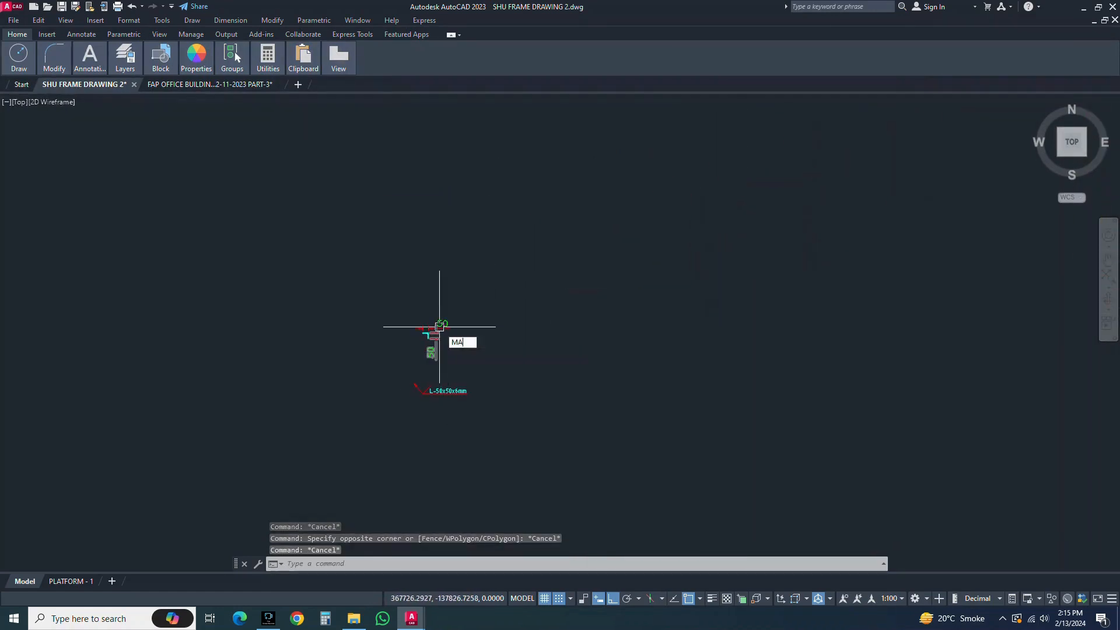
pyautogui.press('Return')
pyautogui.scroll(-4, 468, 343)
pyautogui.scroll(-3, 639, 328)
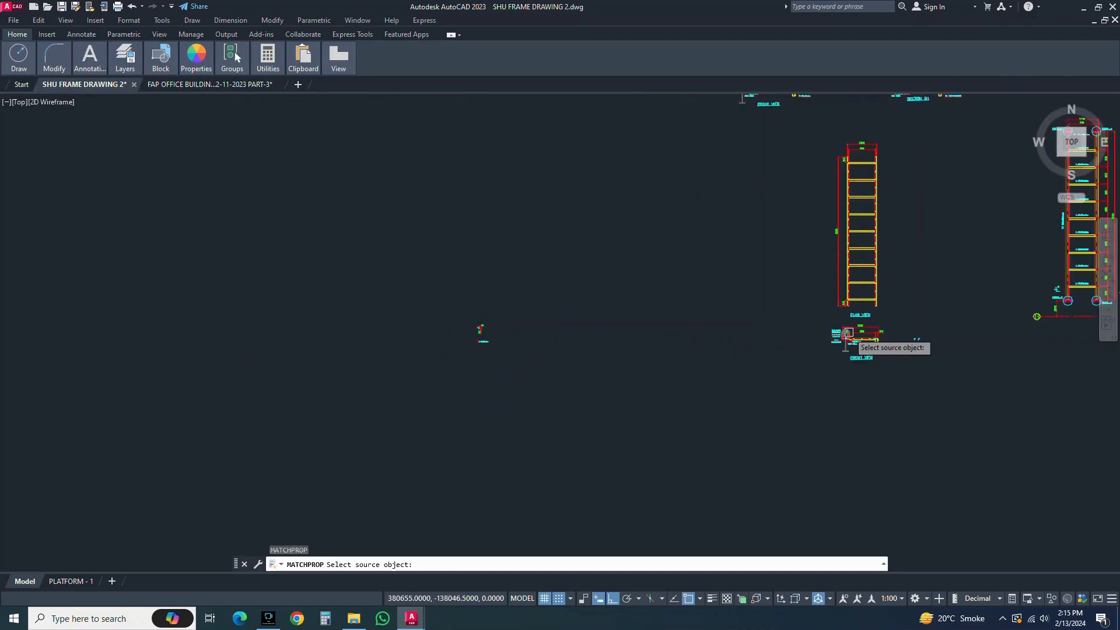
pyautogui.moveTo(647, 283)
pyautogui.mouseDown(button='middle')
pyautogui.moveTo(671, 380)
pyautogui.moveTo(715, 348)
pyautogui.mouseUp(button='middle')
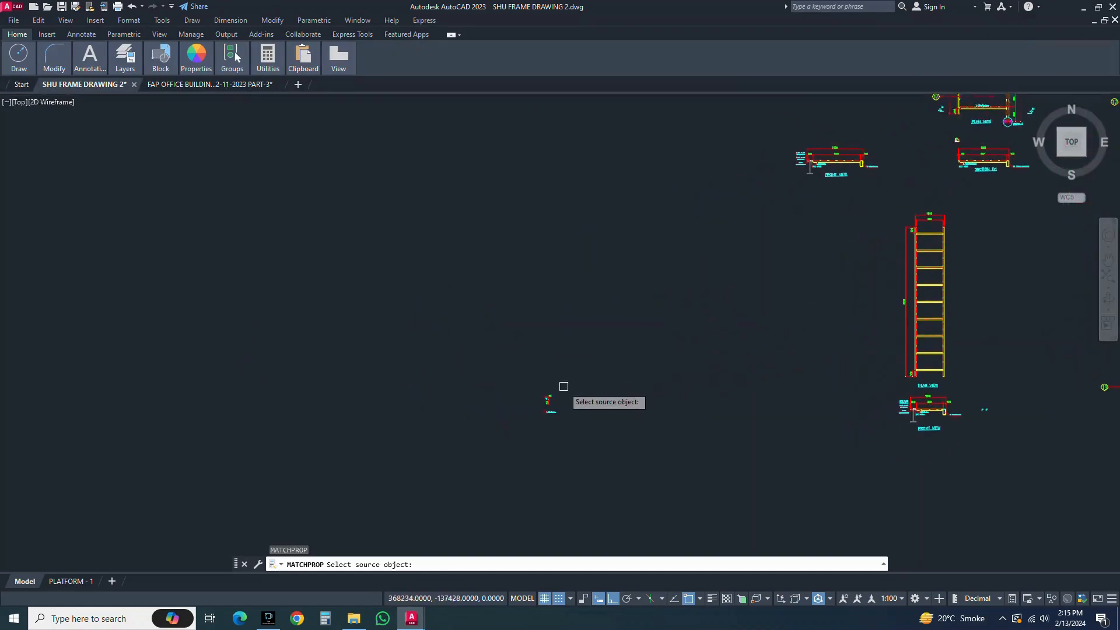
pyautogui.scroll(8, 563, 390)
pyautogui.press('Escape')
# Step: Set the arrow size of both profile dimensions to 5
pyautogui.moveTo(515, 350); pyautogui.dragTo(601, 279, button='middle')
pyautogui.click(601, 279)
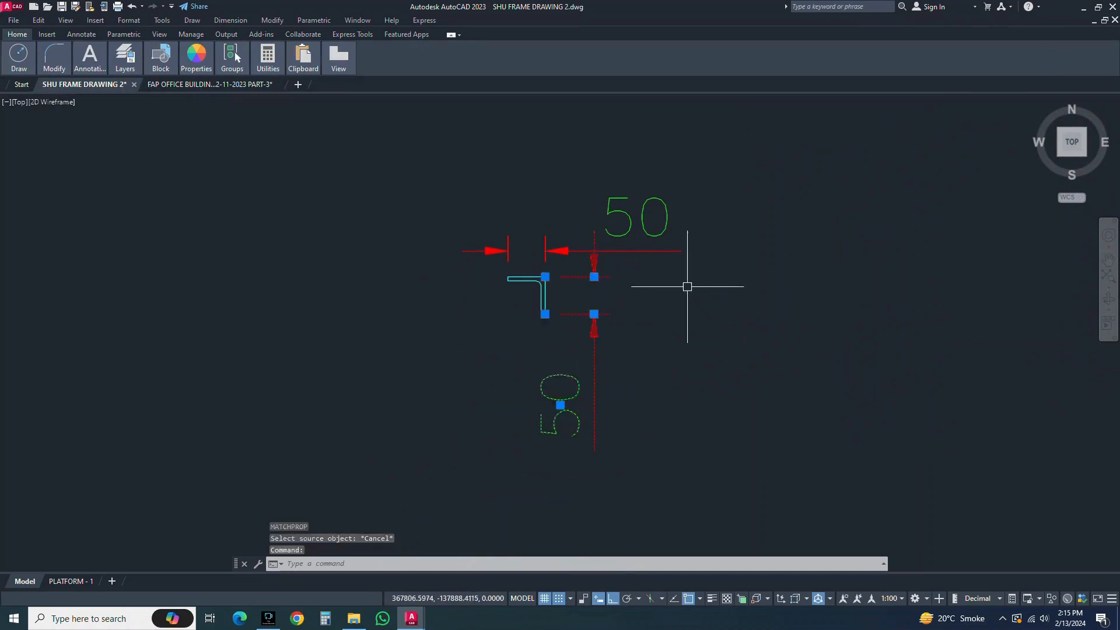
pyautogui.press('Escape')
pyautogui.click(689, 331)
pyautogui.click(582, 210)
pyautogui.hotkey('ctrl', '1')
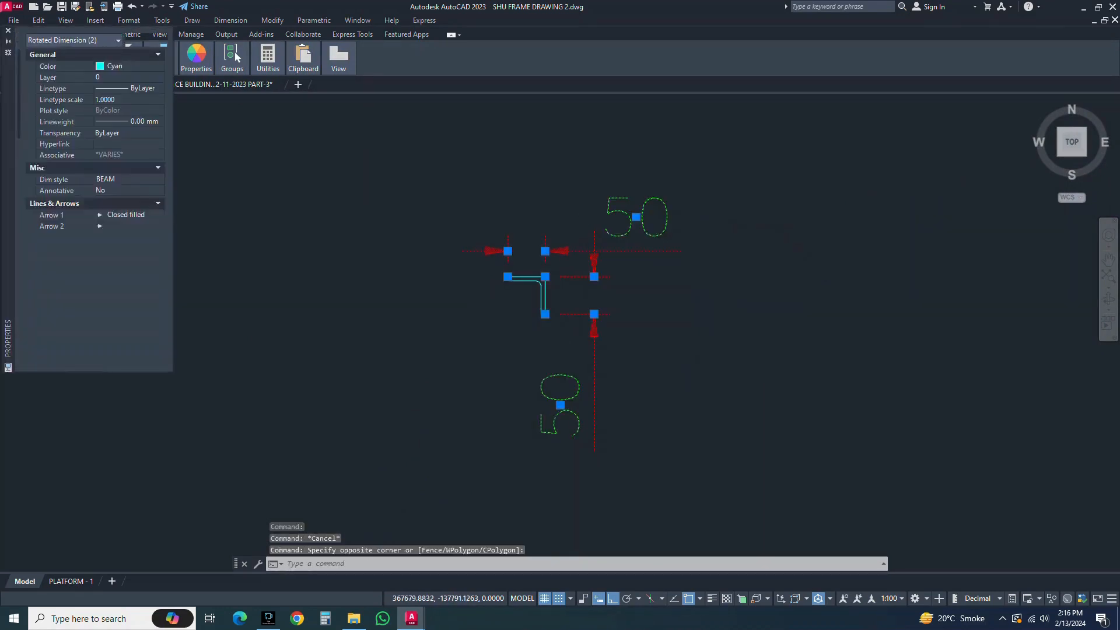
pyautogui.click(124, 237)
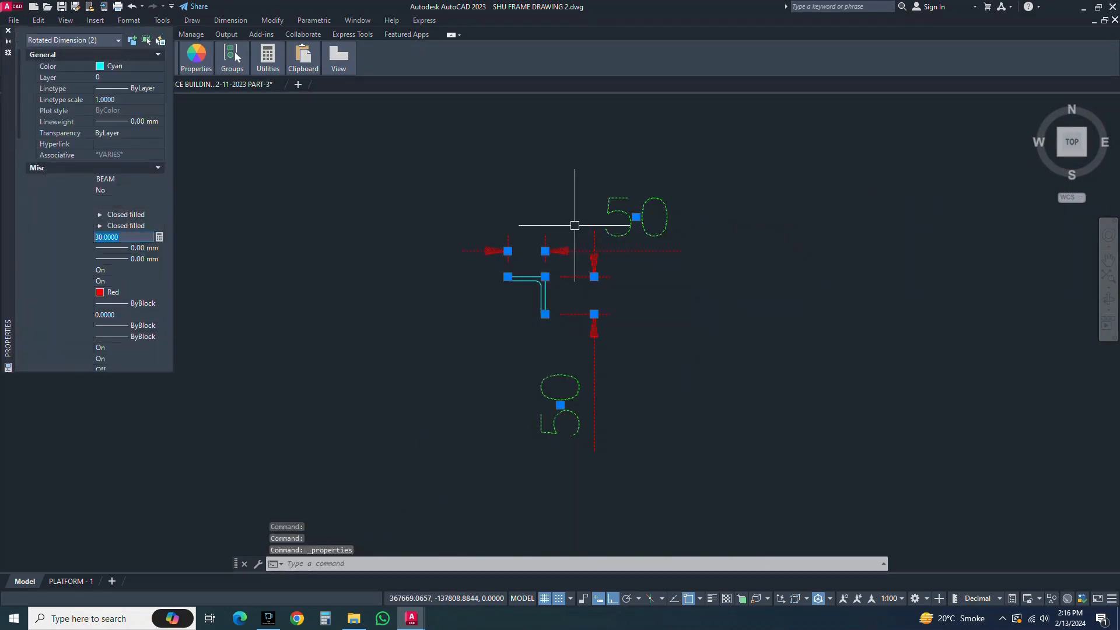
pyautogui.write('5')
pyautogui.press('Return')
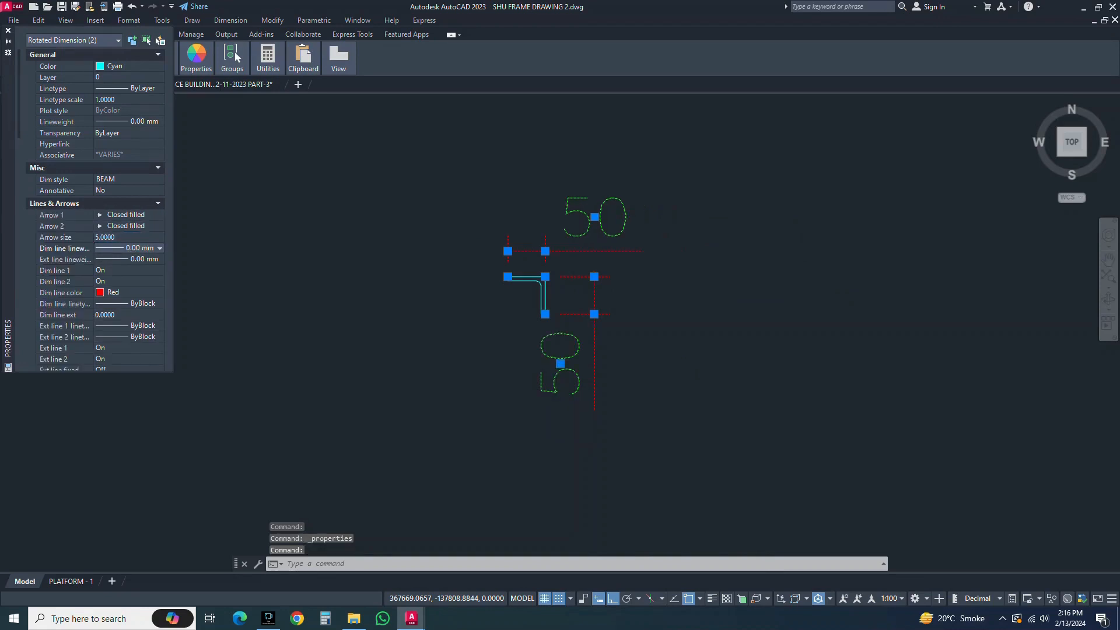
# Step: Set the text height of both dimensions to 15 and their text offset to 5
pyautogui.scroll(-4, 235, 56)
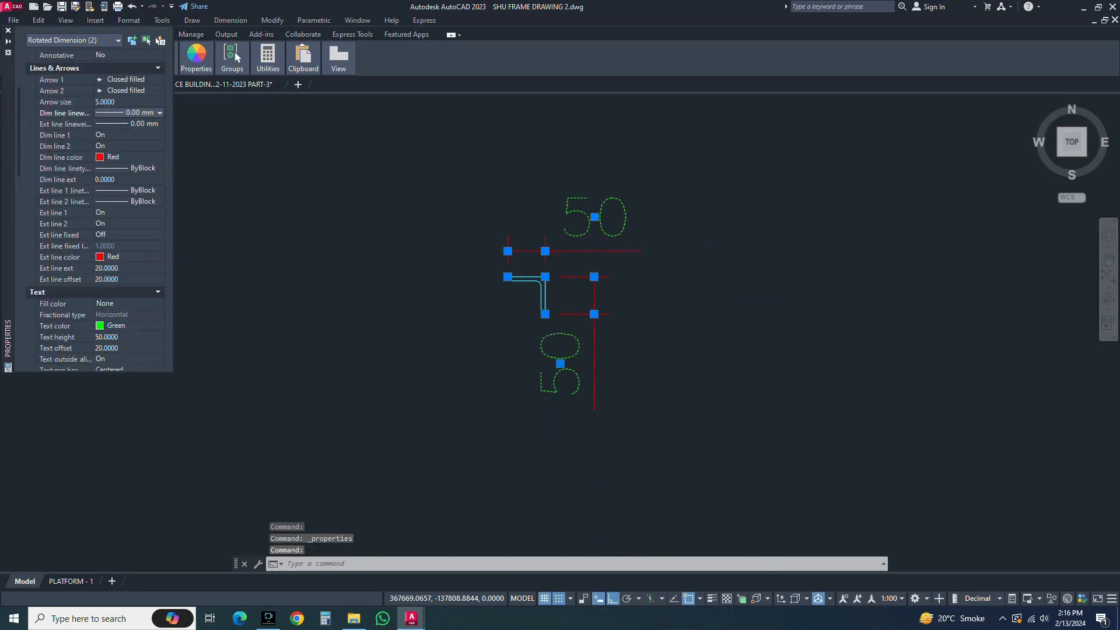
pyautogui.click(123, 337)
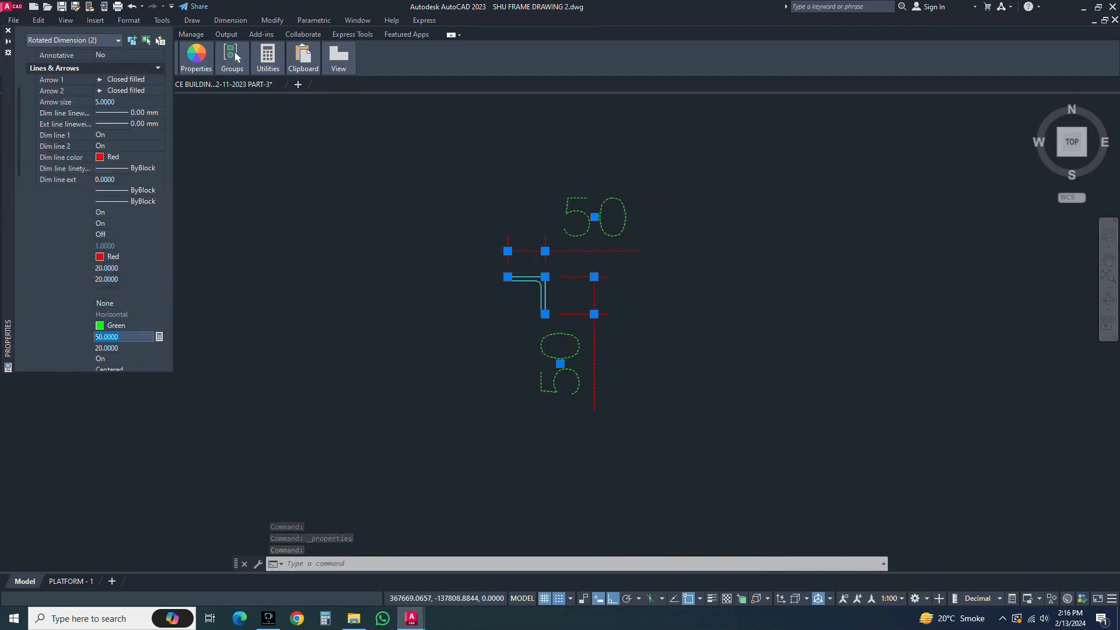
pyautogui.write('10')
pyautogui.press('Return')
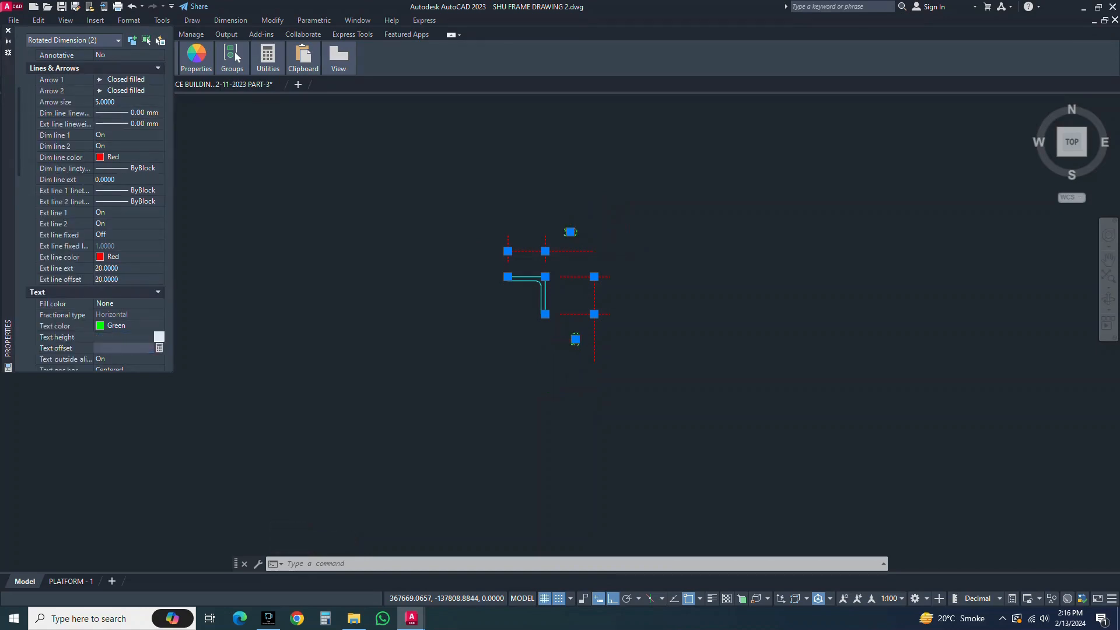
pyautogui.write('15')
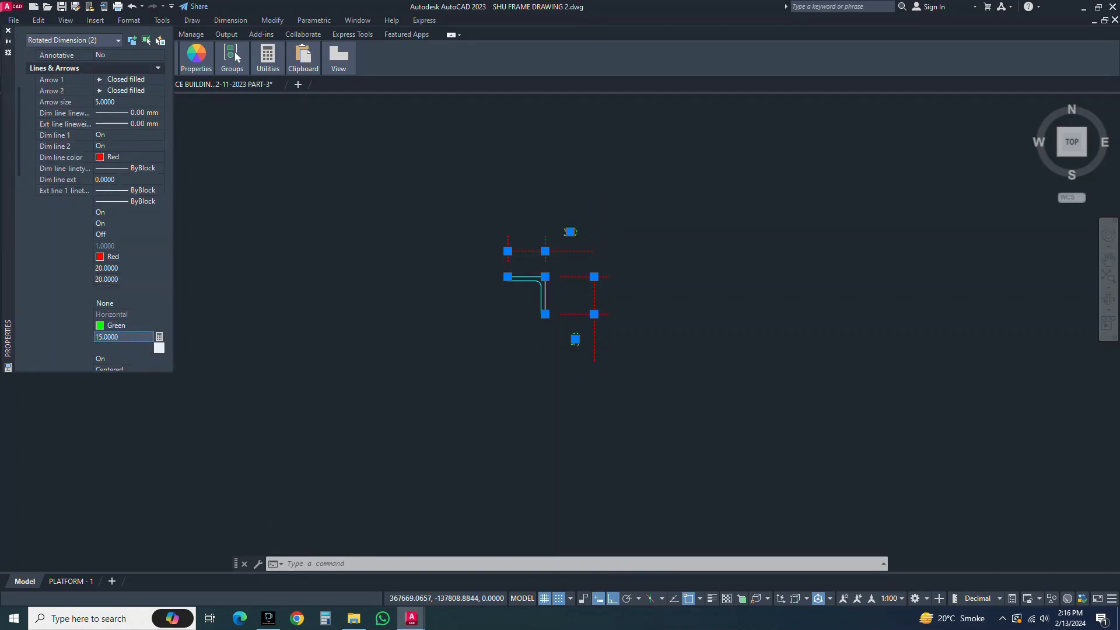
pyautogui.press('Tab')
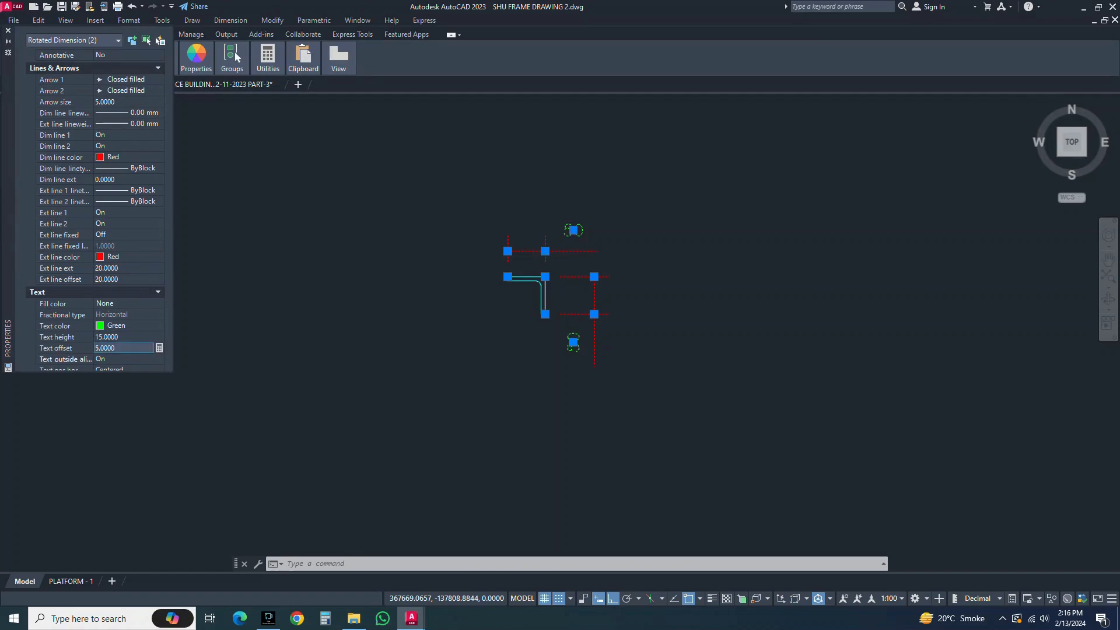
pyautogui.press('Return')
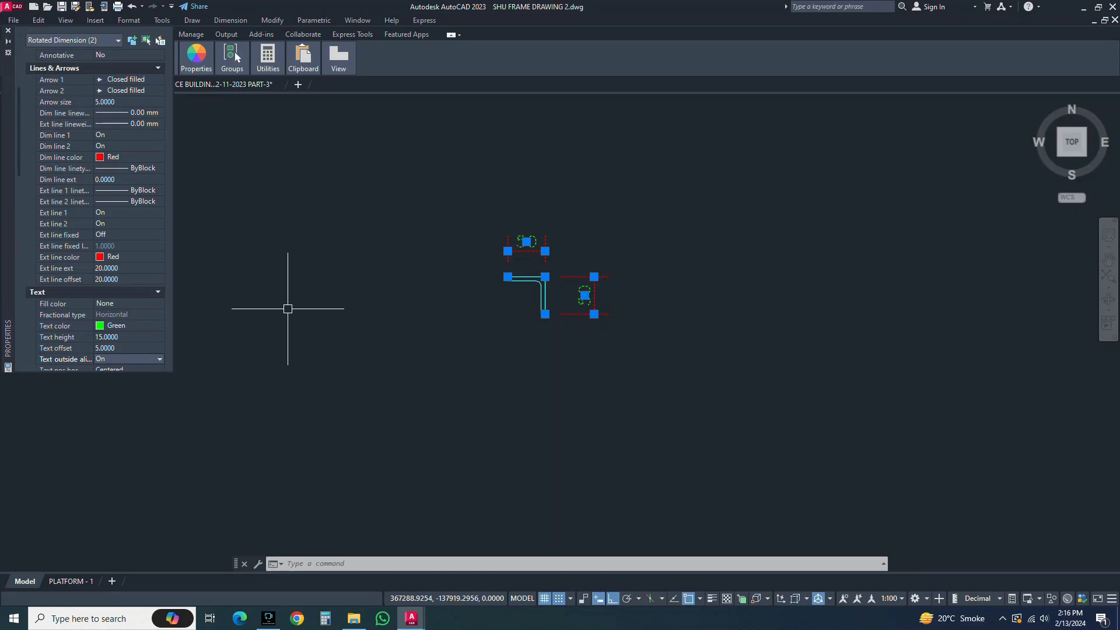
# Step: Set the extension line extension and extension line offset of both dimensions to 5
pyautogui.click(122, 267)
pyautogui.write('5')
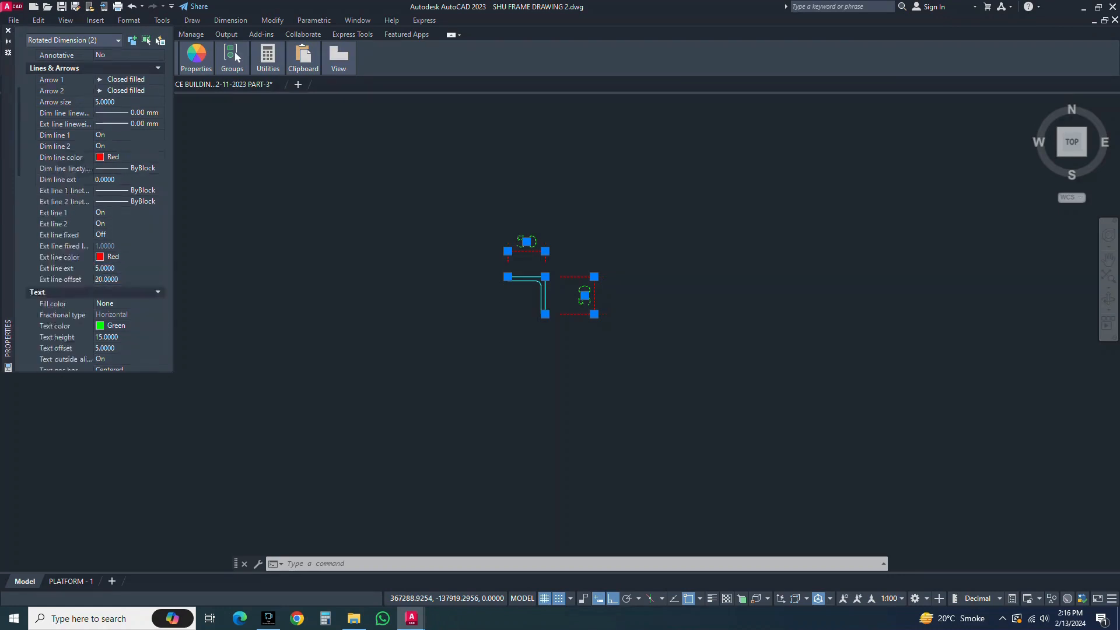
pyautogui.click(122, 279)
pyautogui.write('5')
pyautogui.press('Return')
pyautogui.press('Escape')
# Step: Move the vertical and horizontal dimension lines closer to the L profile
pyautogui.scroll(3, 551, 281)
pyautogui.click(632, 278)
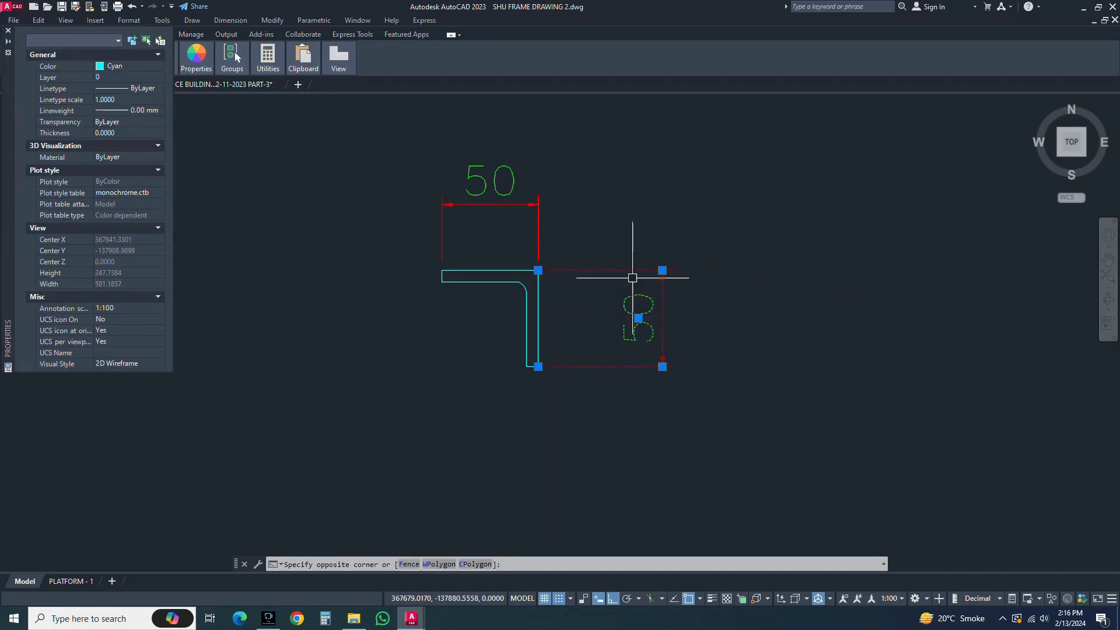
pyautogui.click(688, 267)
pyautogui.click(662, 270)
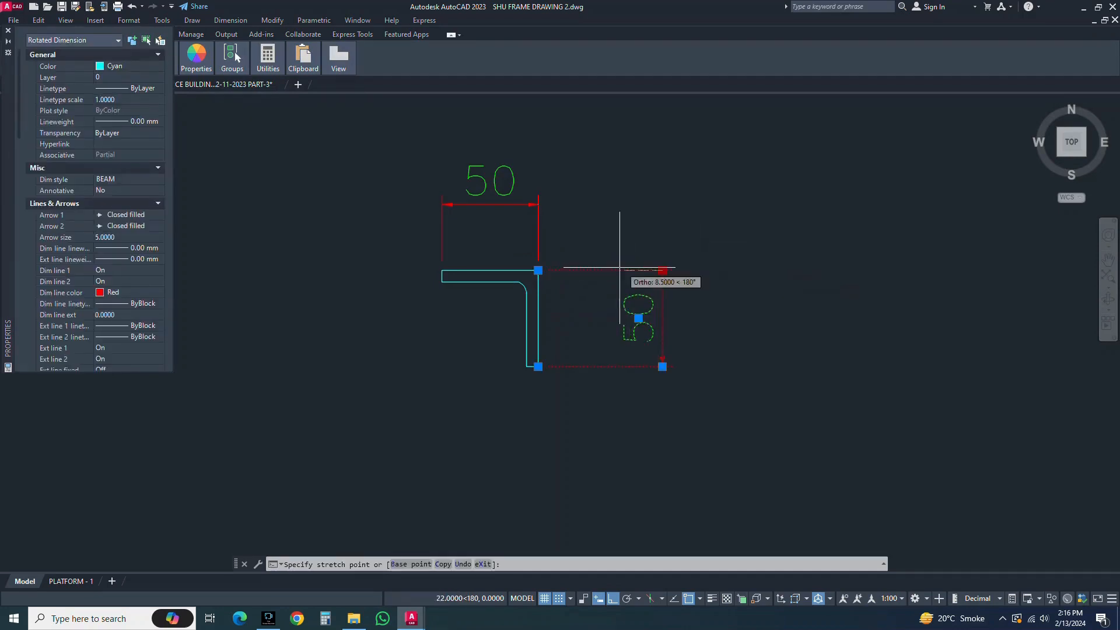
pyautogui.click(606, 270)
pyautogui.click(542, 199)
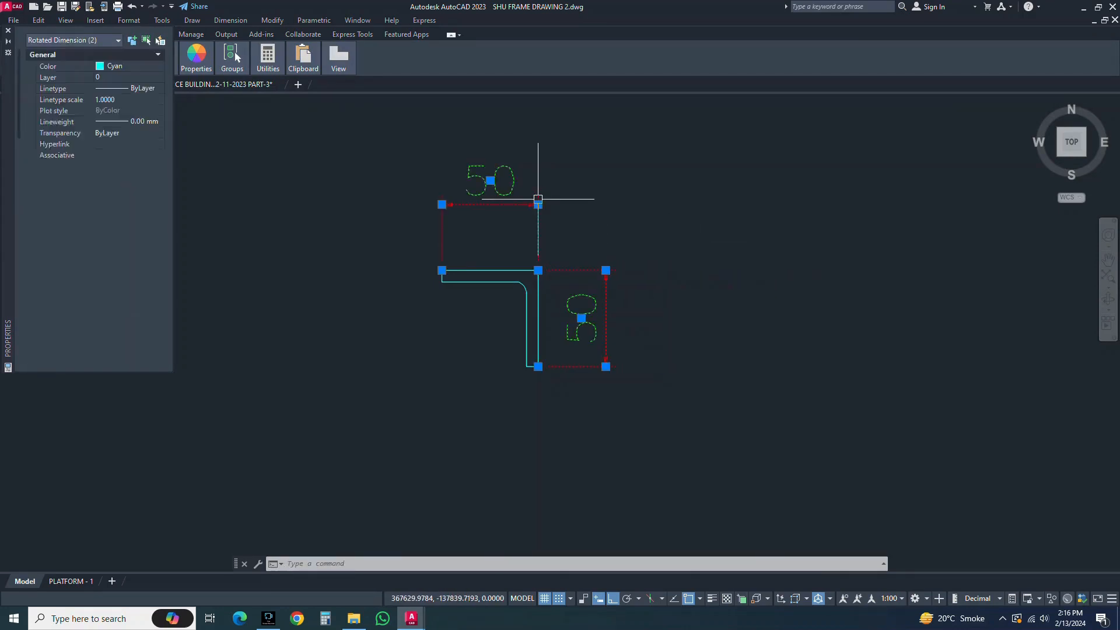
pyautogui.click(538, 204)
pyautogui.click(543, 232)
pyautogui.press('Escape')
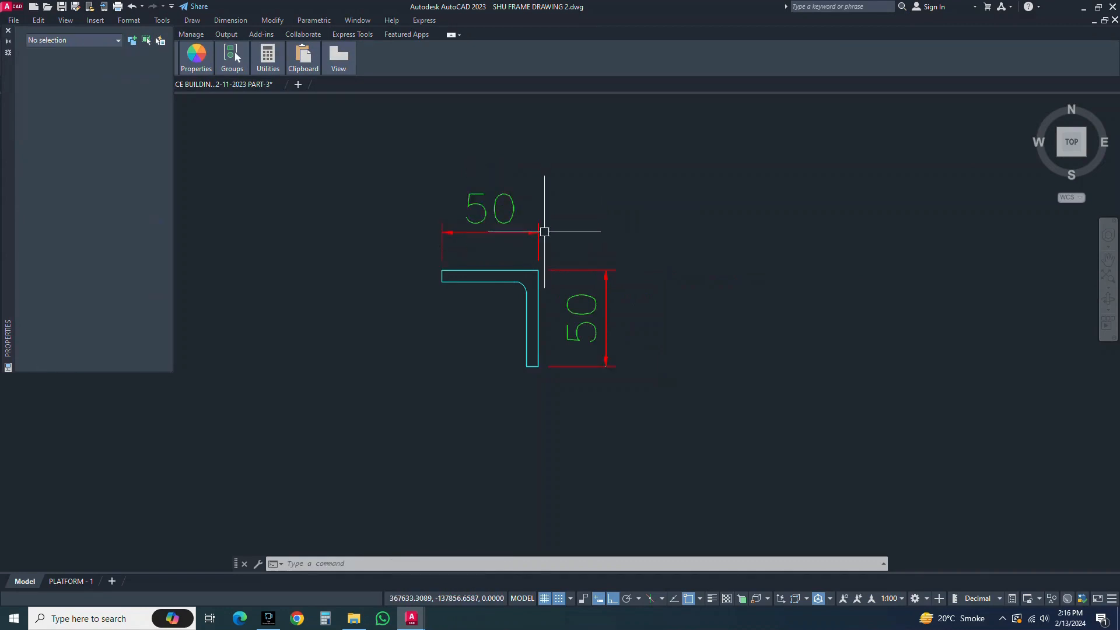
# Step: Set the vertical leg dimension's text height to 8 and its text offset to 2
pyautogui.click(636, 327)
pyautogui.click(592, 277)
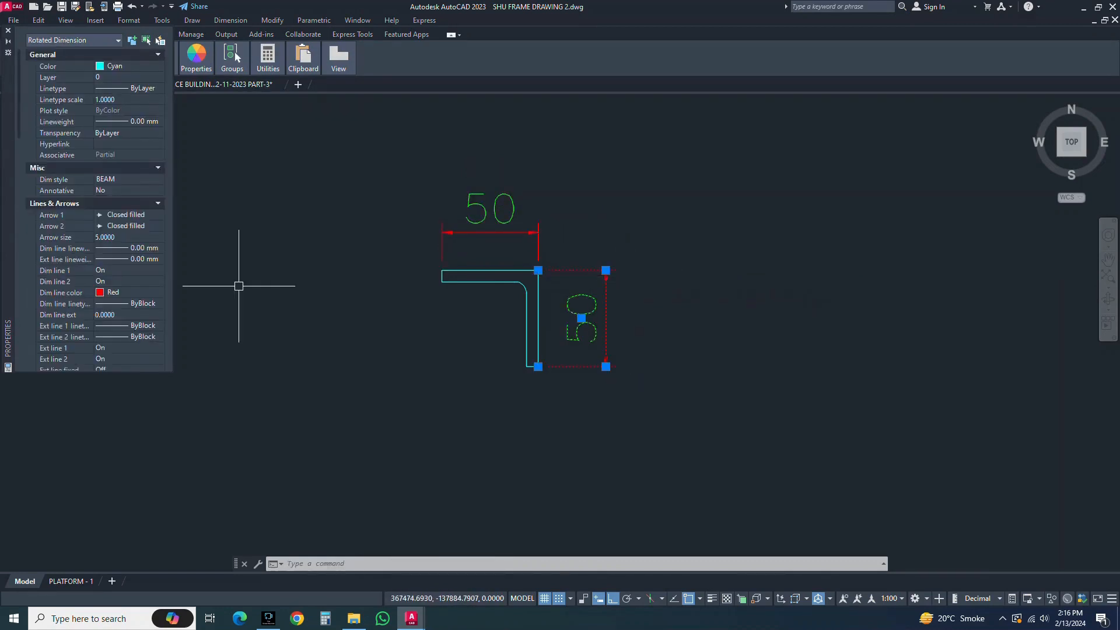
pyautogui.scroll(-4, 95, 210)
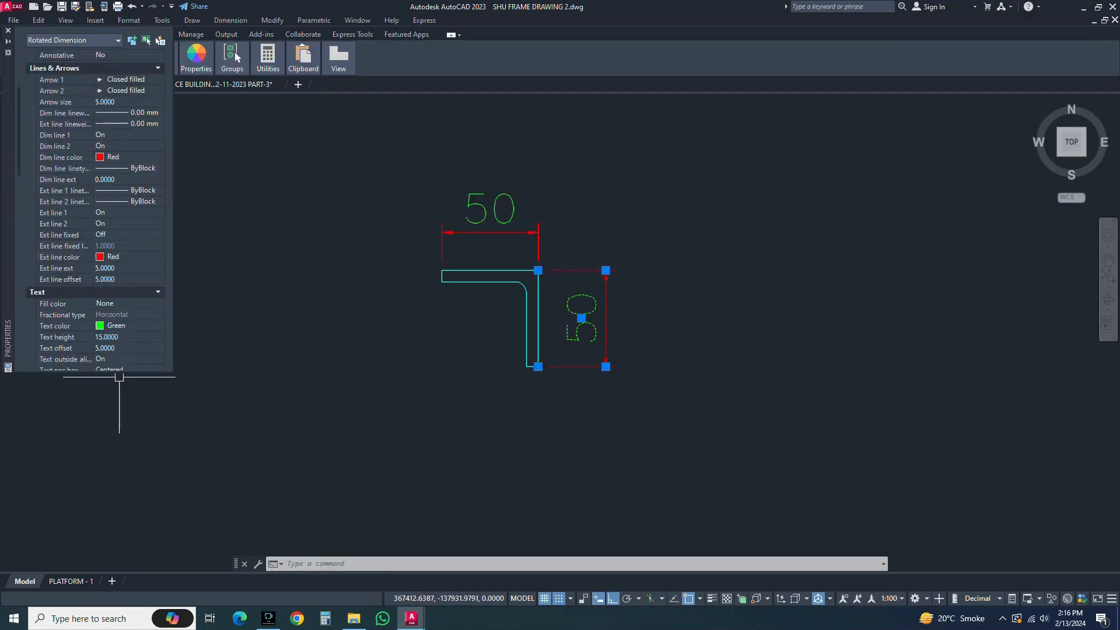
pyautogui.click(117, 338)
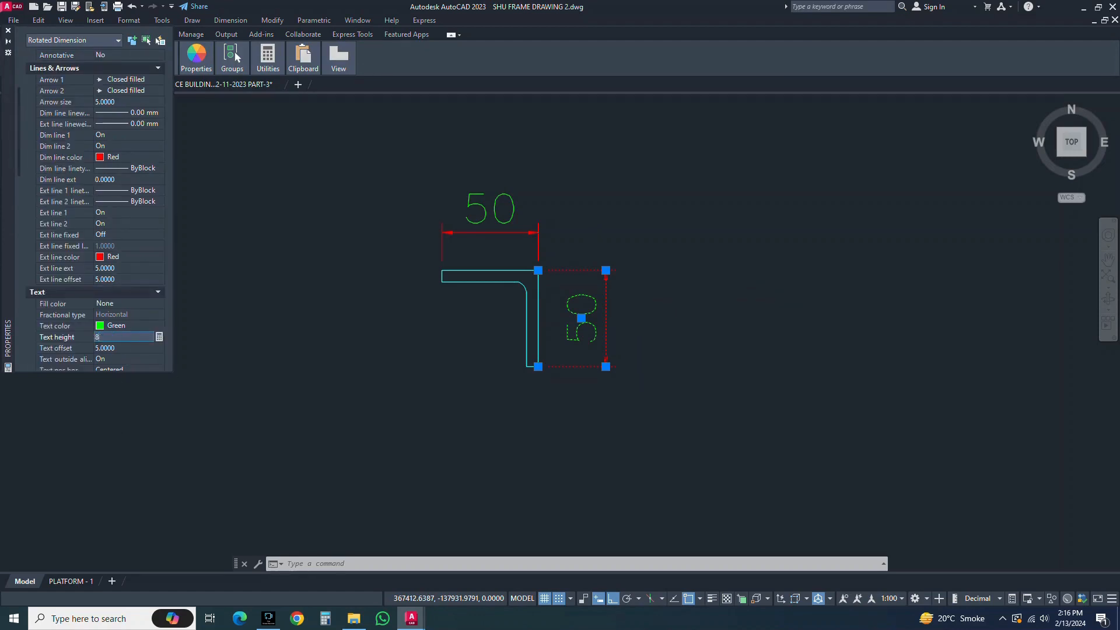
pyautogui.press('Tab')
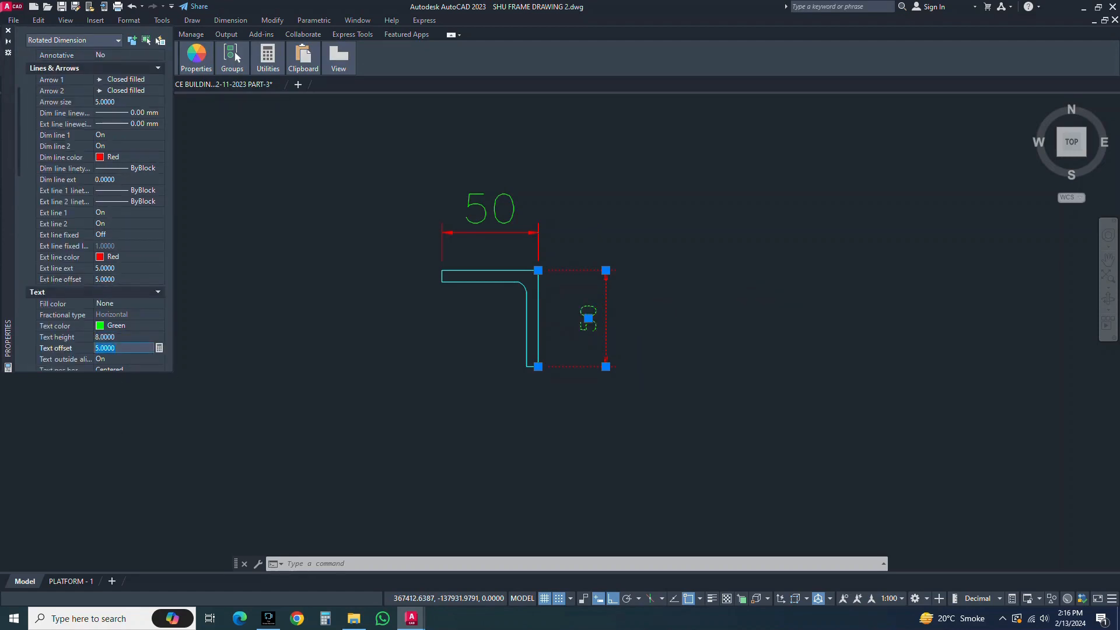
pyautogui.write('2')
pyautogui.press('Tab')
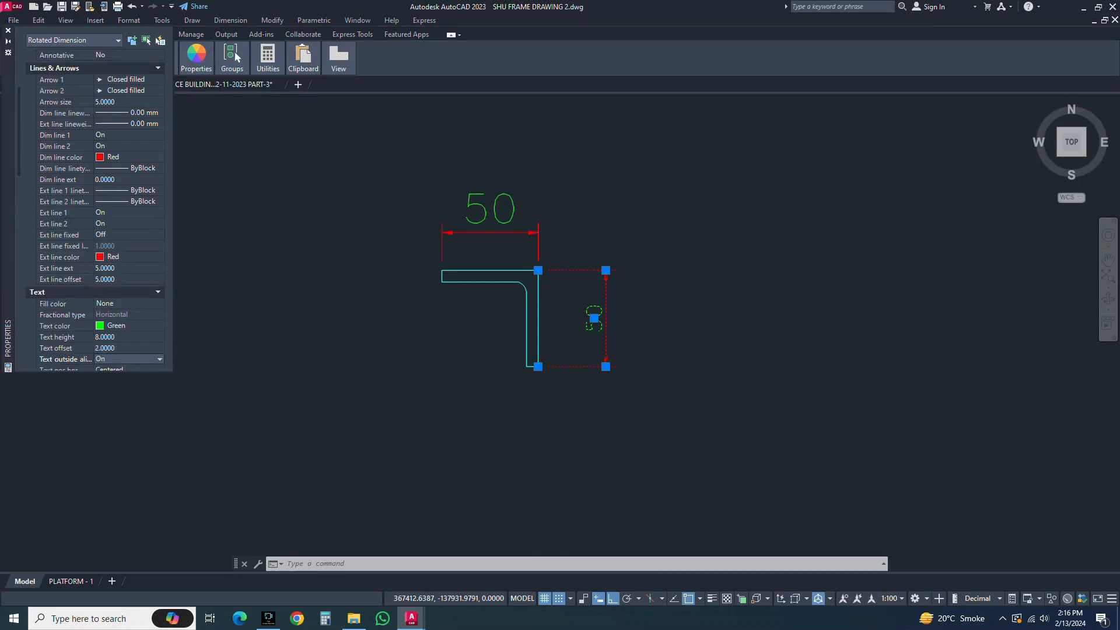
pyautogui.hotkey('ctrl', '1')
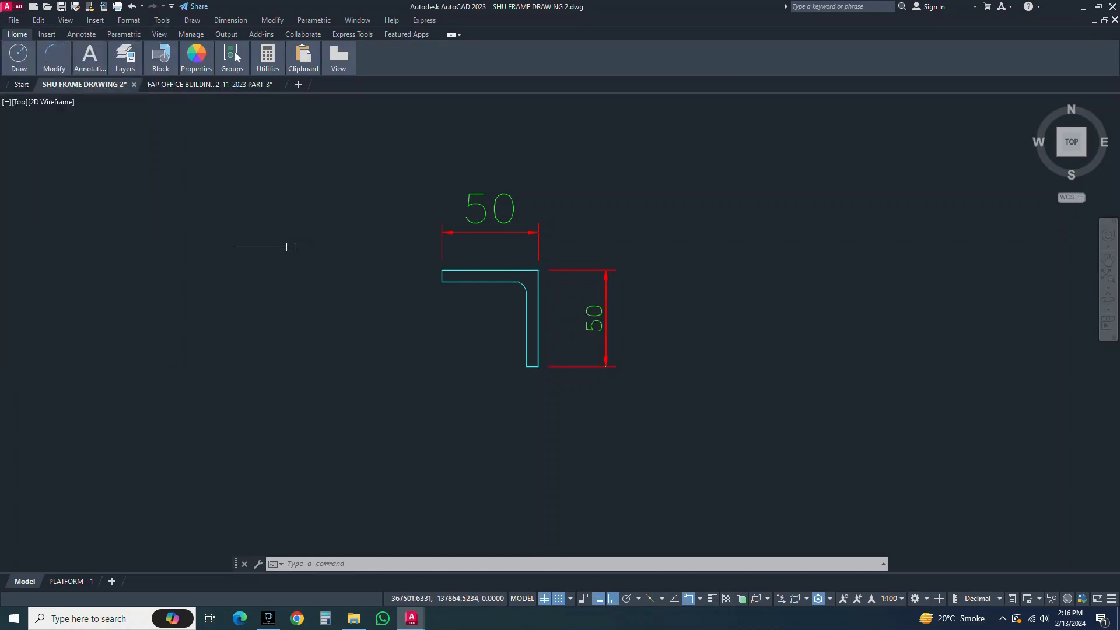
# Step: Match the horizontal leg dimension's properties to those of the vertical leg dimension
pyautogui.write('ma')
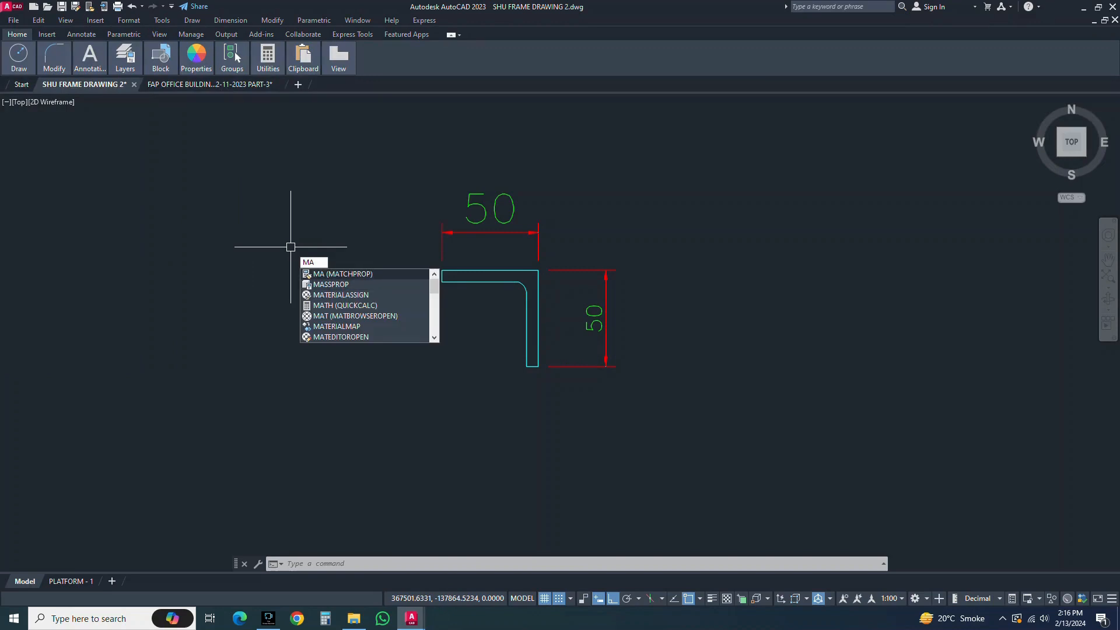
pyautogui.press('Return')
pyautogui.click(606, 285)
pyautogui.click(590, 240)
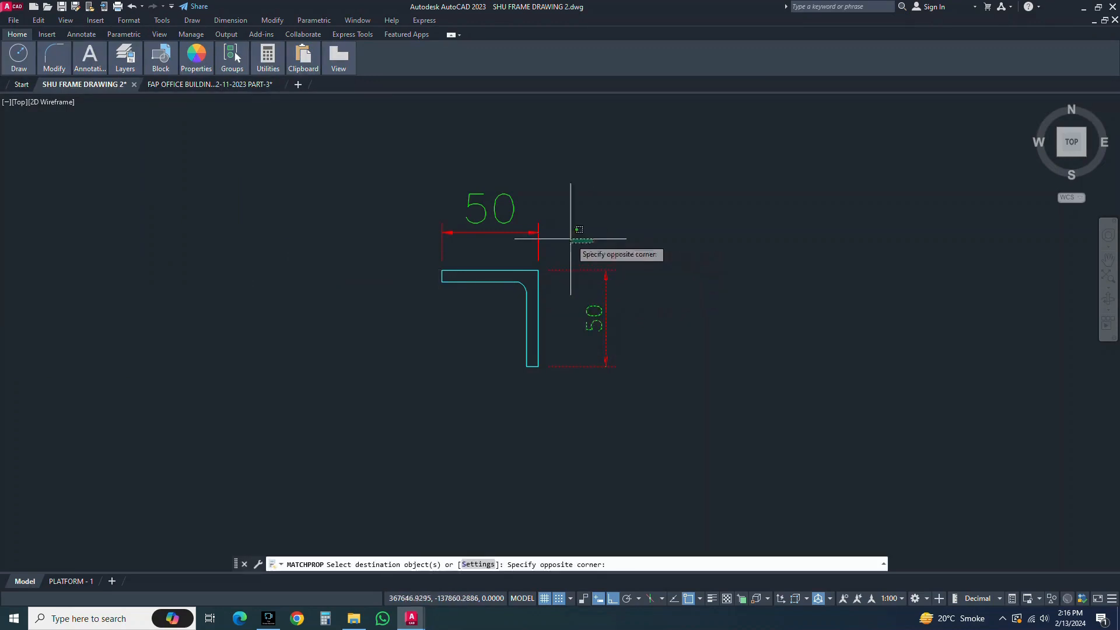
pyautogui.click(381, 129)
pyautogui.press('Escape')
pyautogui.click(543, 221)
pyautogui.doubleClick(537, 233)
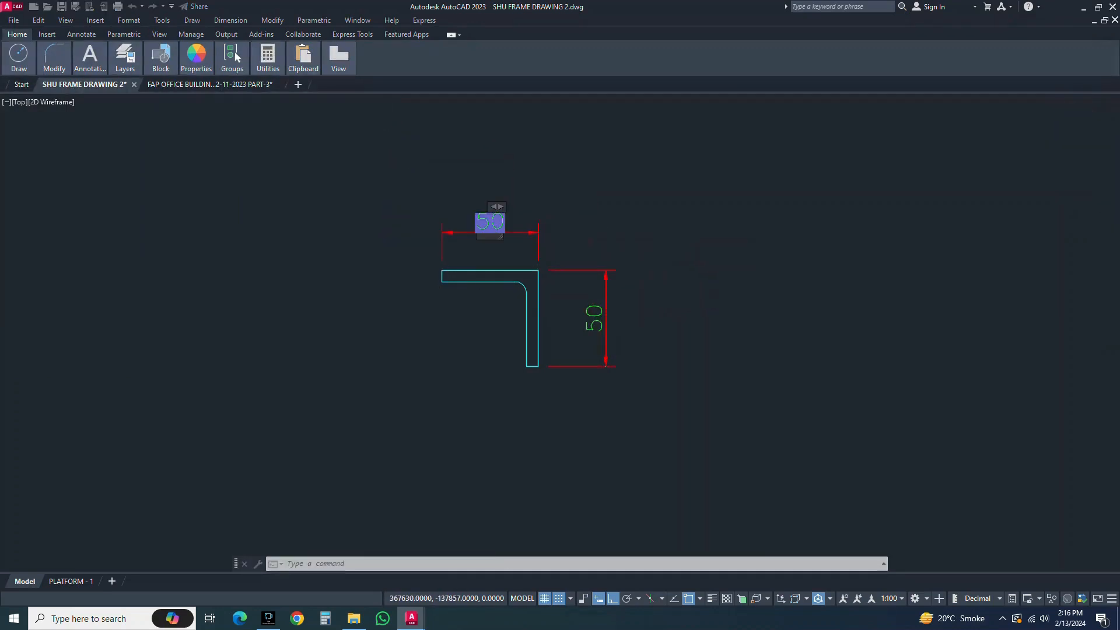
pyautogui.press('Escape')
# Step: Move the horizontal dimension line about 8 mm closer to the L profile and bring the vertical dimension line closer too
pyautogui.click(556, 218)
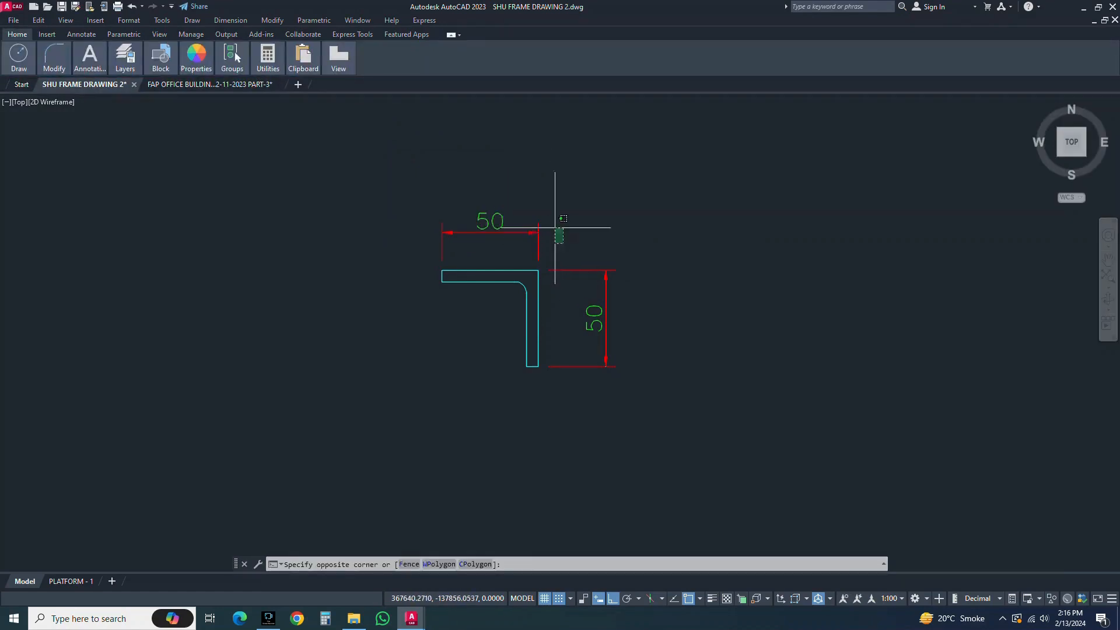
pyautogui.click(522, 216)
pyautogui.click(534, 232)
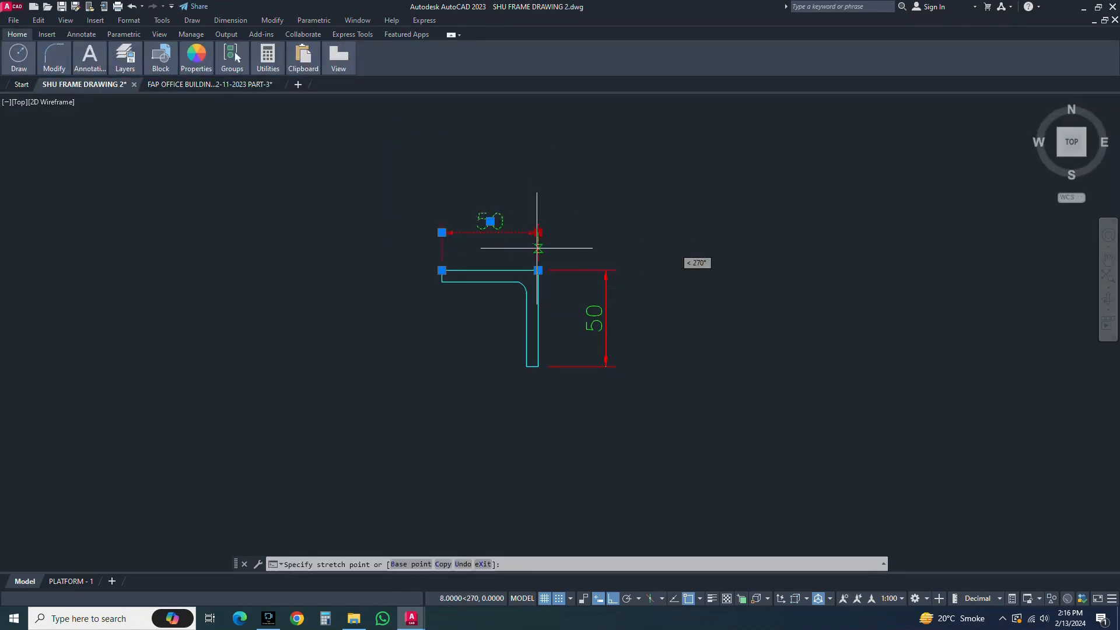
pyautogui.click(575, 248)
pyautogui.click(584, 274)
pyautogui.click(577, 263)
pyautogui.click(605, 270)
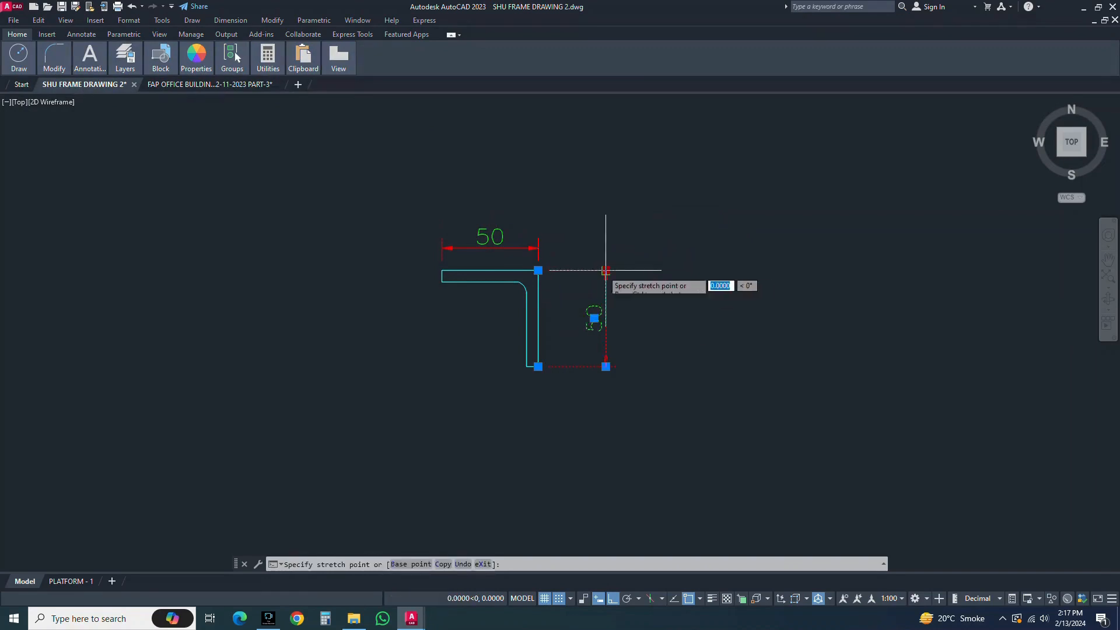
pyautogui.click(575, 272)
pyautogui.press('Escape')
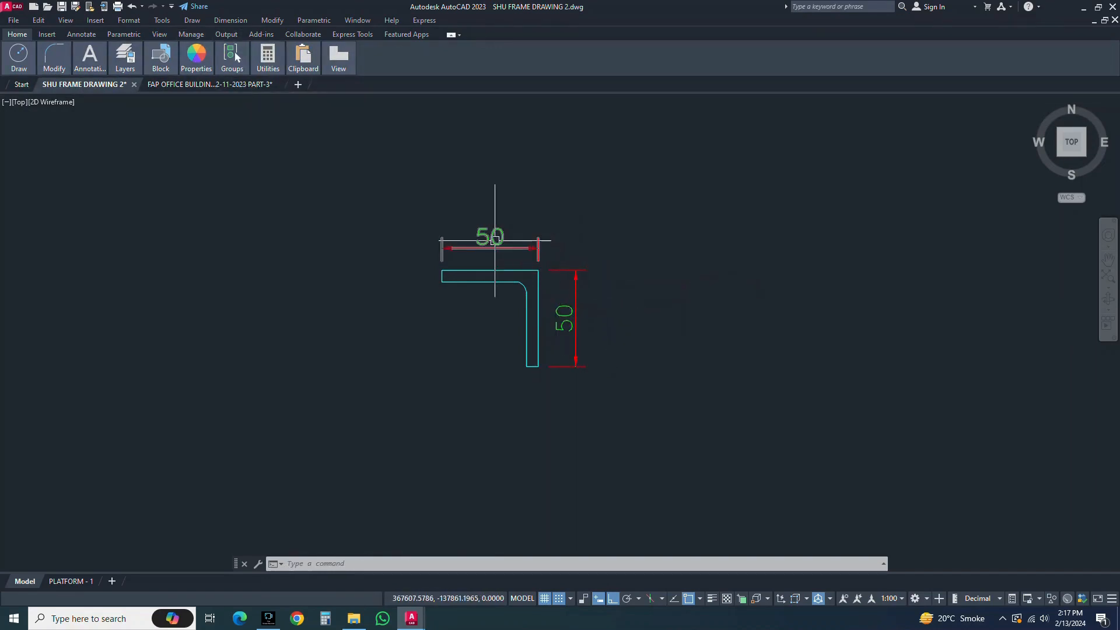
# Step: Add a linear dimension for the thickness of the vertical leg, placed just below its lower end
pyautogui.click(230, 19)
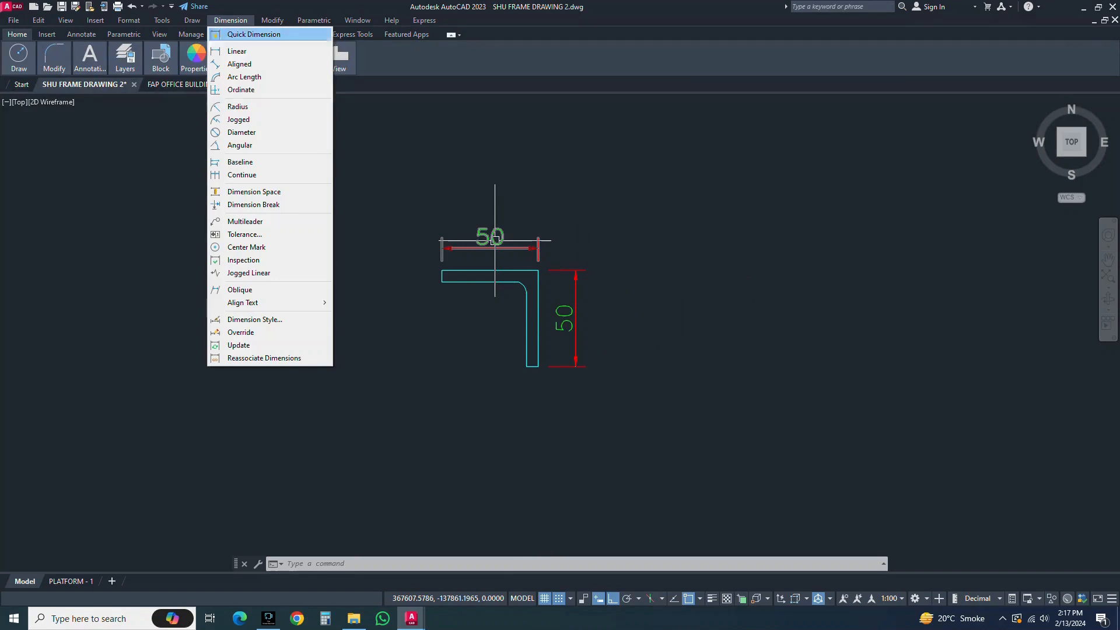
pyautogui.click(237, 51)
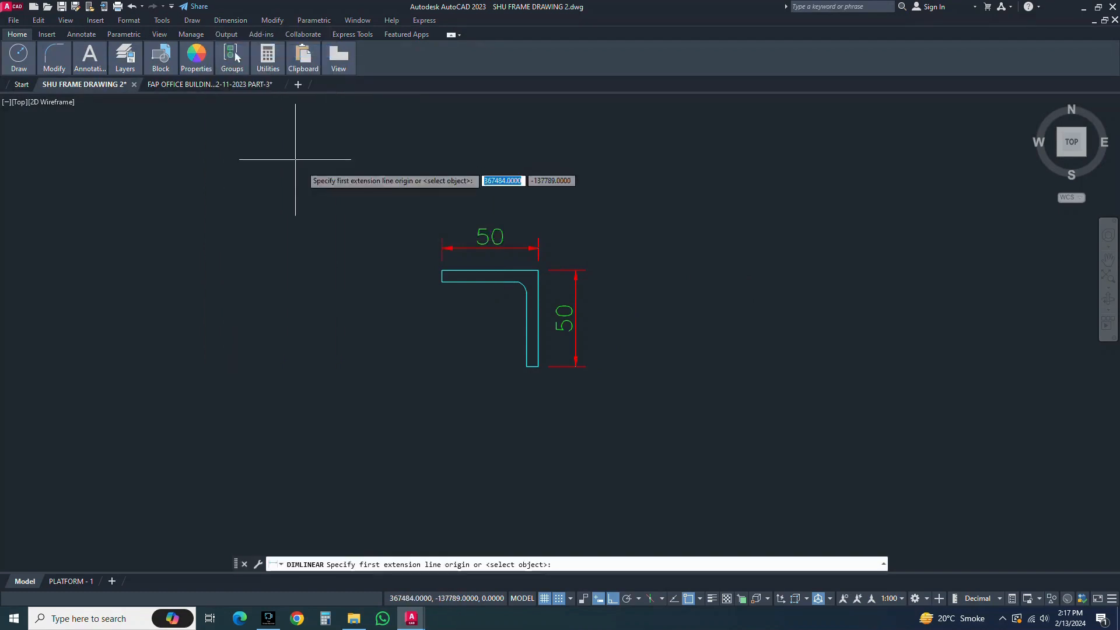
pyautogui.click(538, 367)
pyautogui.scroll(2, 538, 367)
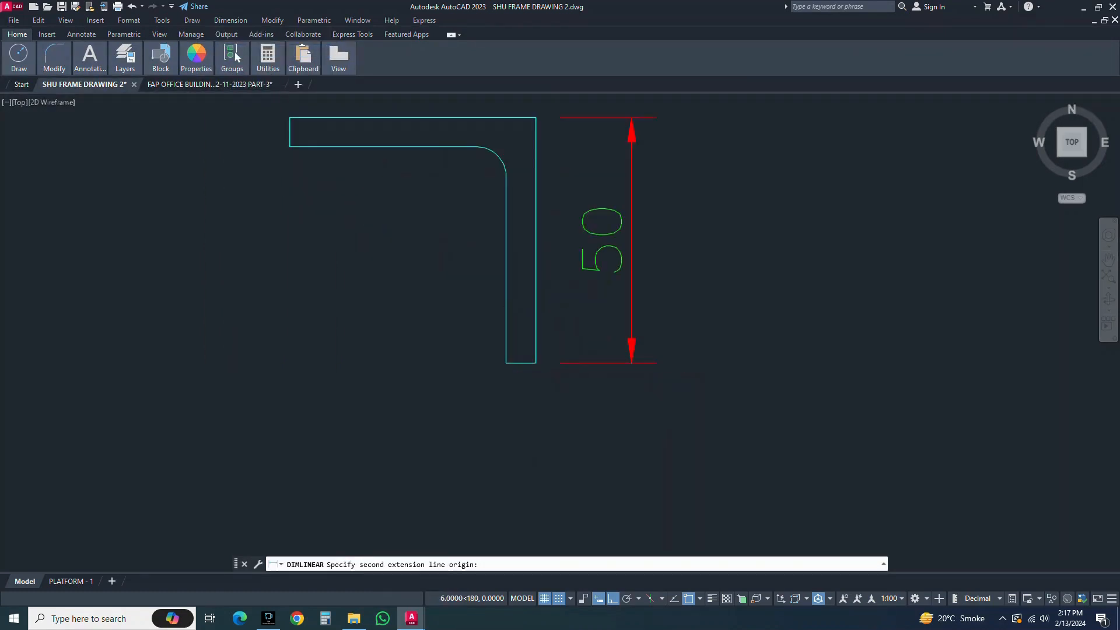
pyautogui.click(507, 363)
pyautogui.scroll(-1, 506, 363)
pyautogui.click(501, 400)
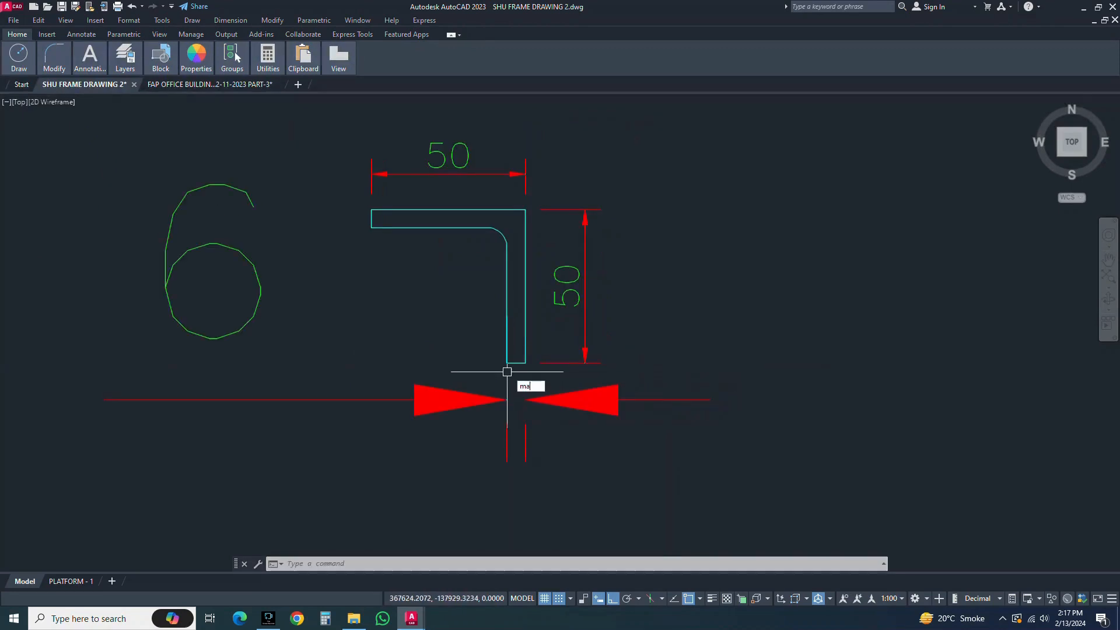
# Step: Match the new thickness dimension's properties to those of the vertical leg dimension
pyautogui.press('Return')
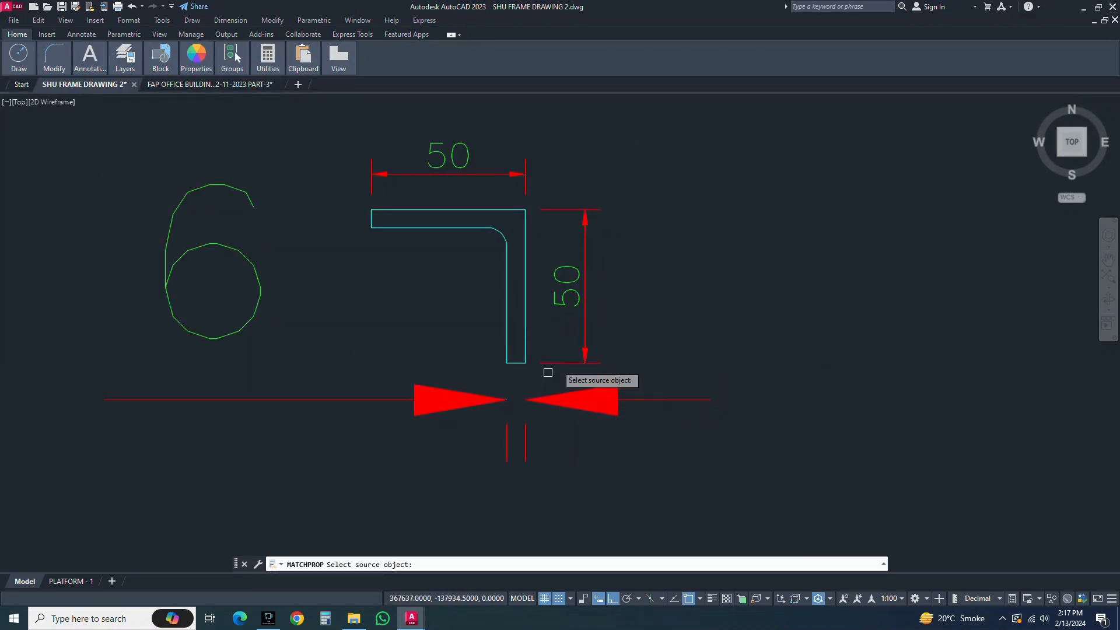
pyautogui.click(579, 356)
pyautogui.click(426, 358)
pyautogui.click(377, 446)
pyautogui.press('Return')
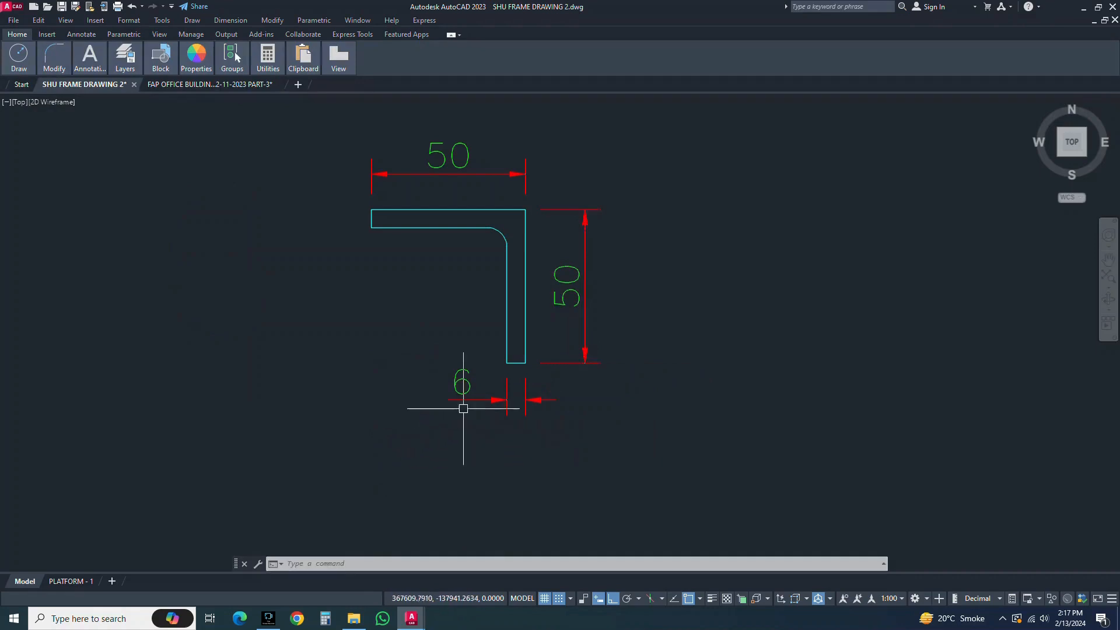
# Step: Copy the L-50x50x6mm leader label from below to beside the dimensioned L profile, with Ortho off
pyautogui.scroll(-2, 540, 319)
pyautogui.scroll(-2, 553, 304)
pyautogui.moveTo(632, 404); pyautogui.dragTo(607, 360, button='middle')
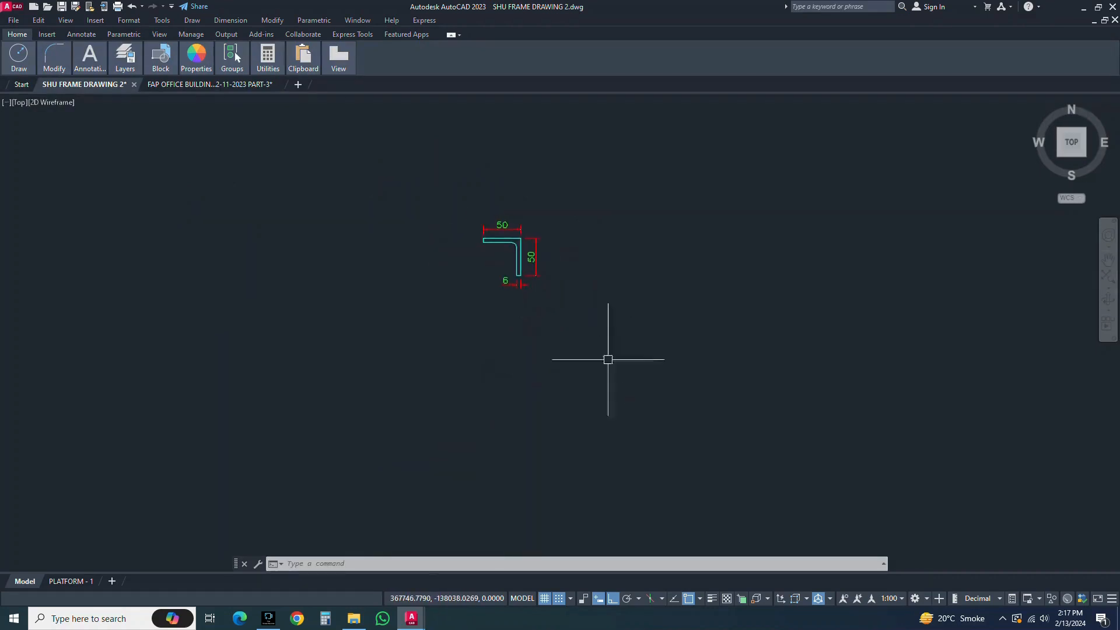
pyautogui.scroll(-1, 595, 353)
pyautogui.moveTo(598, 446); pyautogui.dragTo(547, 363, button='middle')
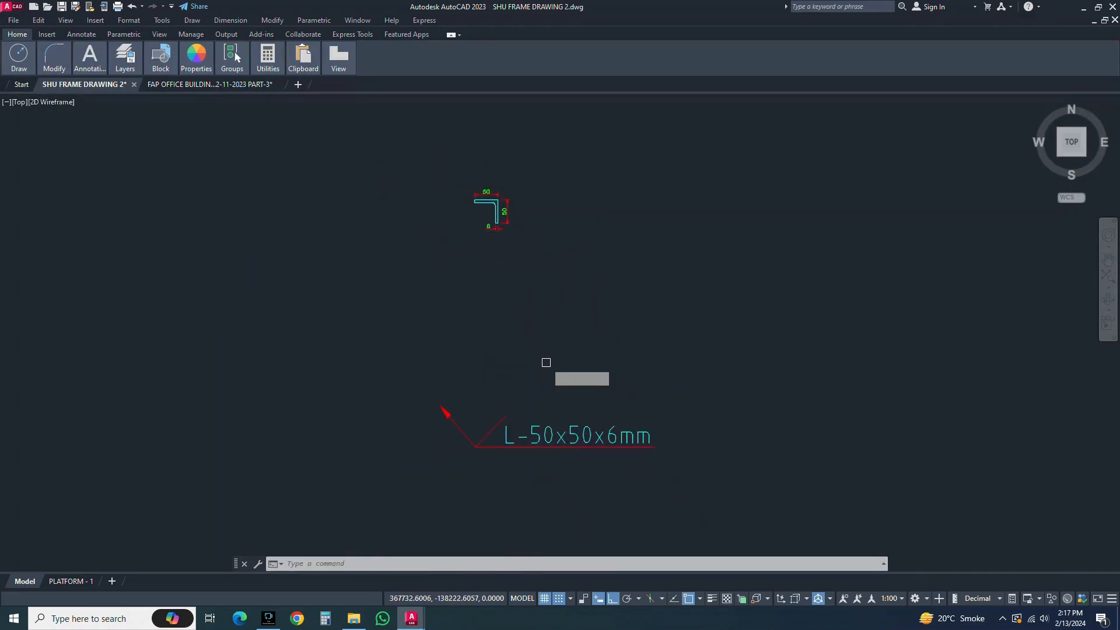
pyautogui.write('co')
pyautogui.press('Return')
pyautogui.click(717, 337)
pyautogui.click(438, 472)
pyautogui.press('Return')
pyautogui.click(441, 476)
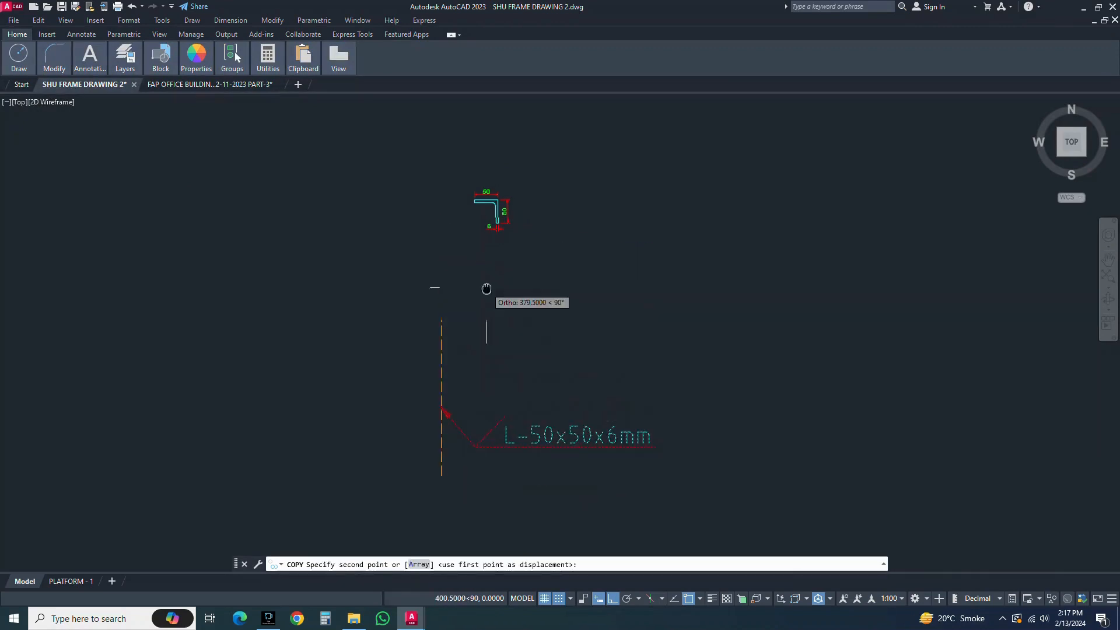
pyautogui.moveTo(486, 289); pyautogui.dragTo(476, 384, button='middle')
pyautogui.press('F8')
pyautogui.scroll(5, 532, 375)
pyautogui.scroll(-3, 533, 376)
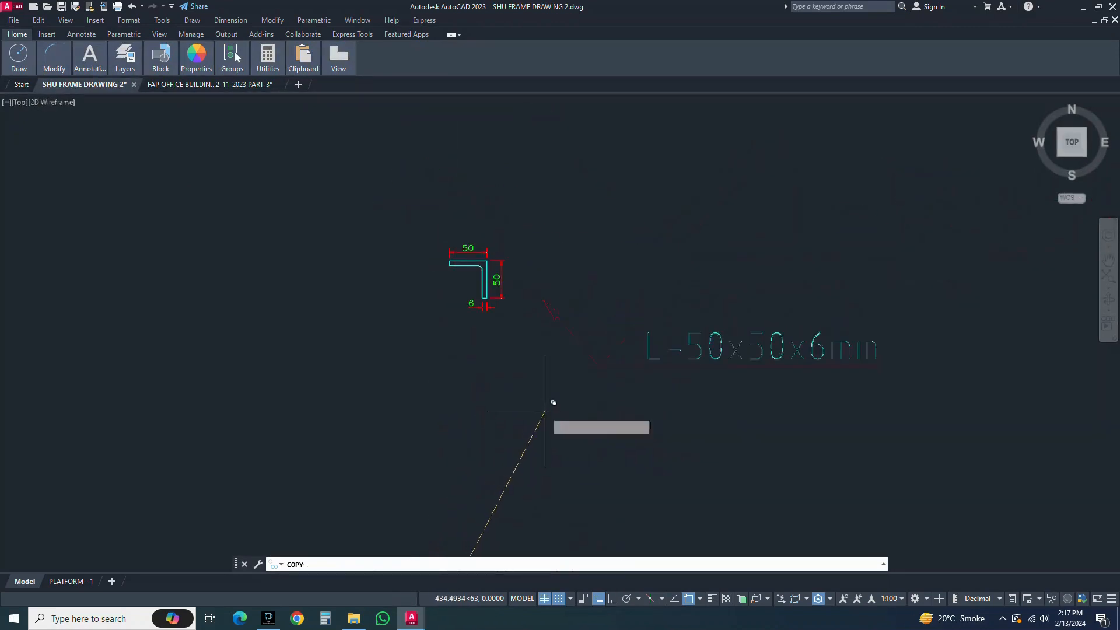
pyautogui.click(545, 410)
pyautogui.press('Return')
# Step: Scale the copied L-50x50x6mm leader label down freehand about a point just above its leader line
pyautogui.write('sca')
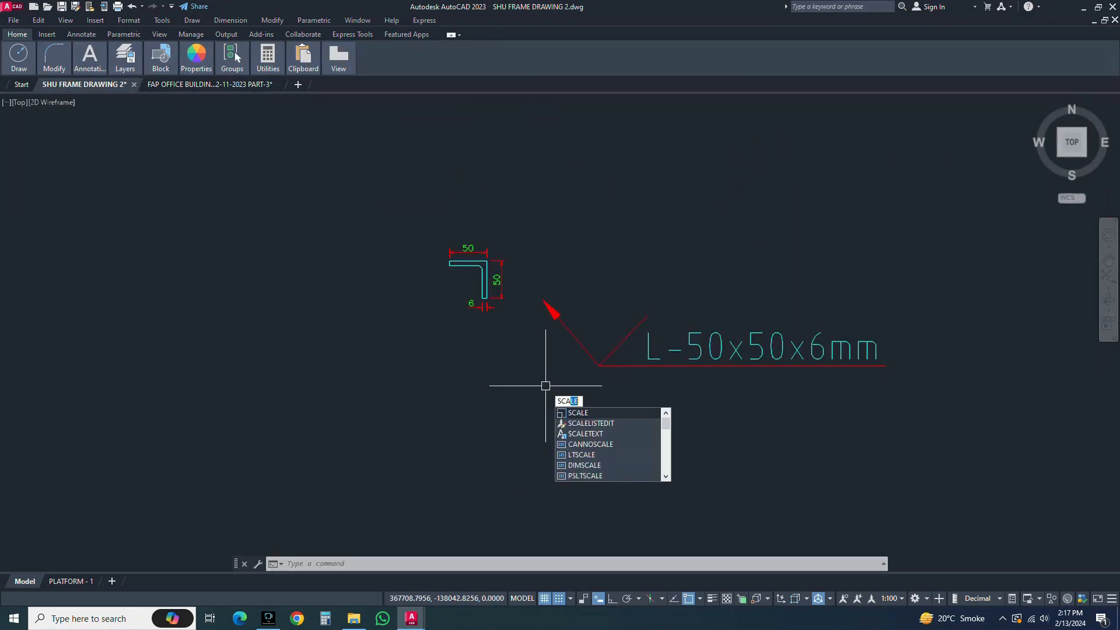
pyautogui.press('Return')
pyautogui.click(1019, 417)
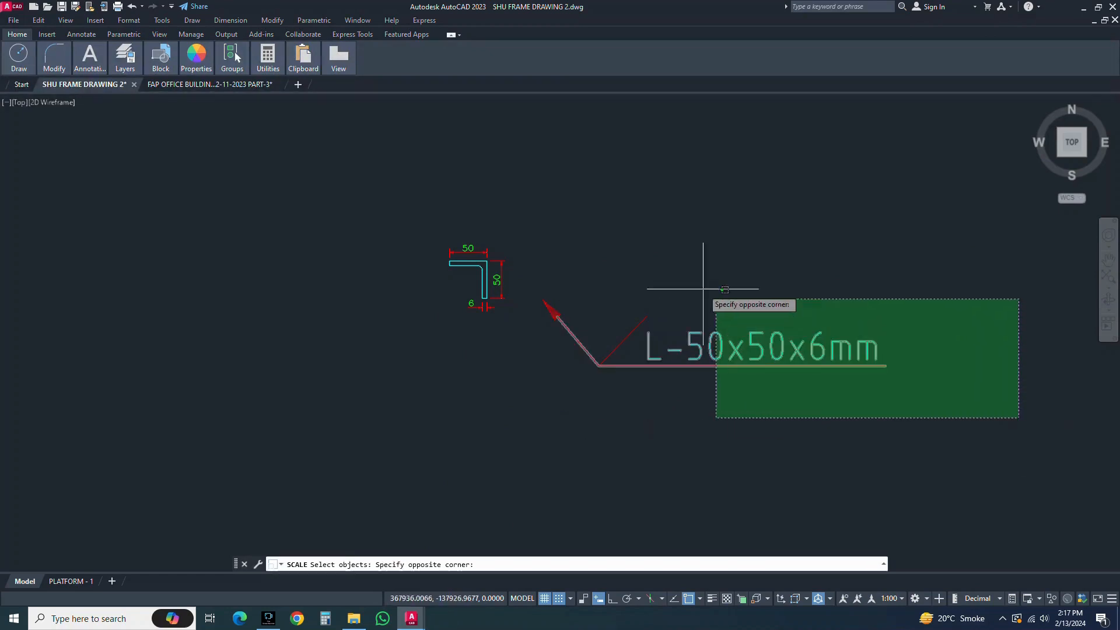
pyautogui.click(580, 262)
pyautogui.press('Return')
pyautogui.click(598, 328)
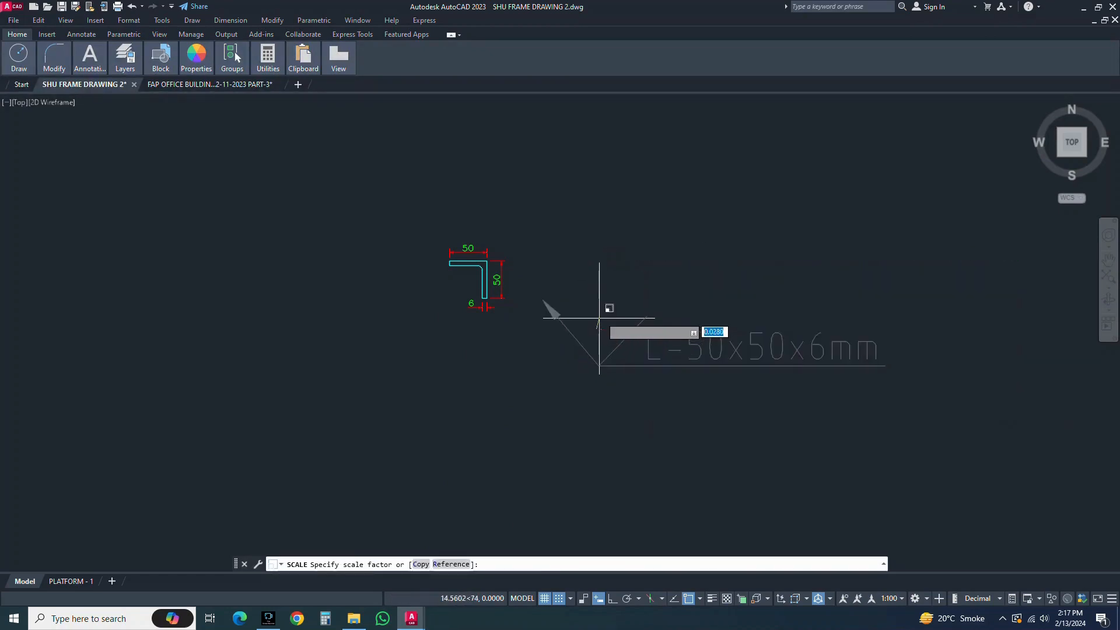
pyautogui.click(608, 283)
pyautogui.scroll(4, 603, 339)
pyautogui.press('Return')
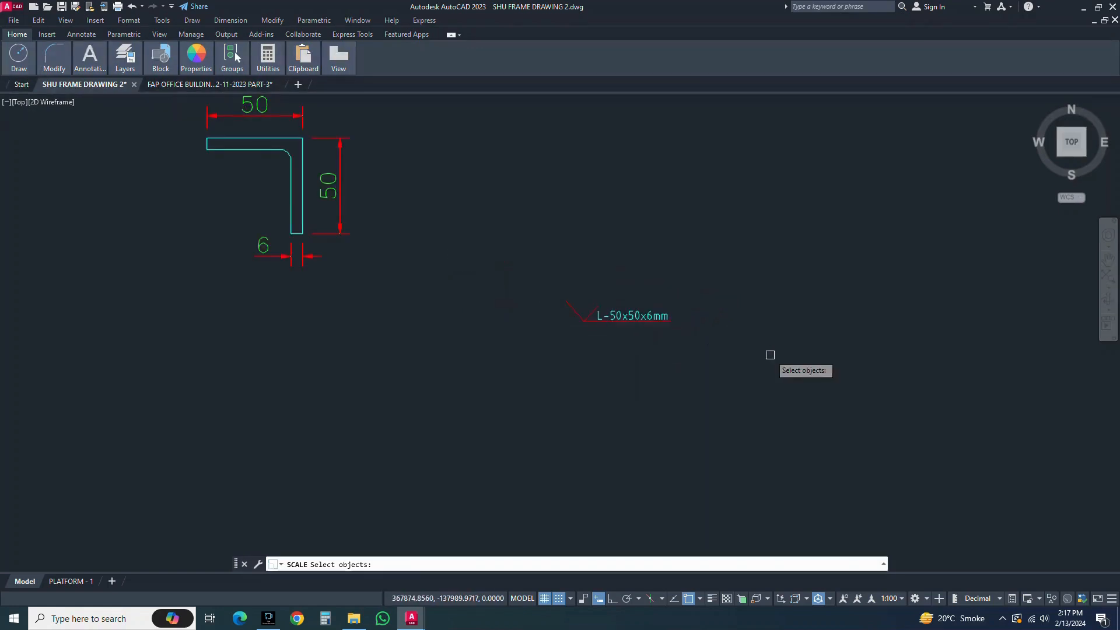
pyautogui.click(773, 358)
pyautogui.click(495, 245)
pyautogui.press('Return')
pyautogui.click(621, 299)
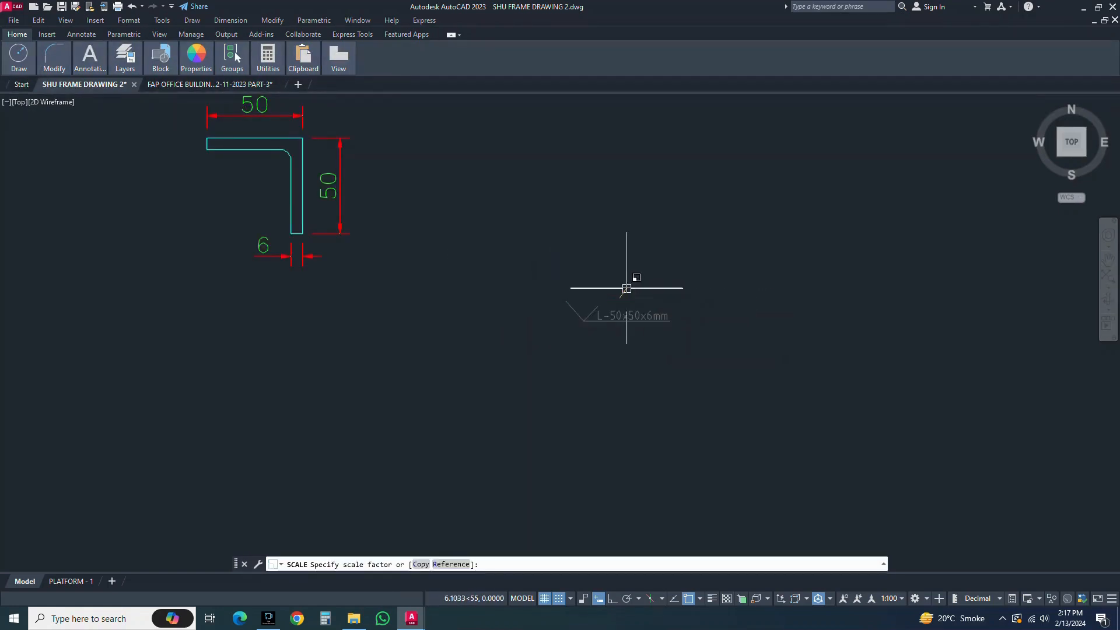
pyautogui.click(626, 288)
# Step: Scale the reduced L-50x50x6mm leader label up to about twice its size
pyautogui.press('Return')
pyautogui.click(725, 251)
pyautogui.click(484, 423)
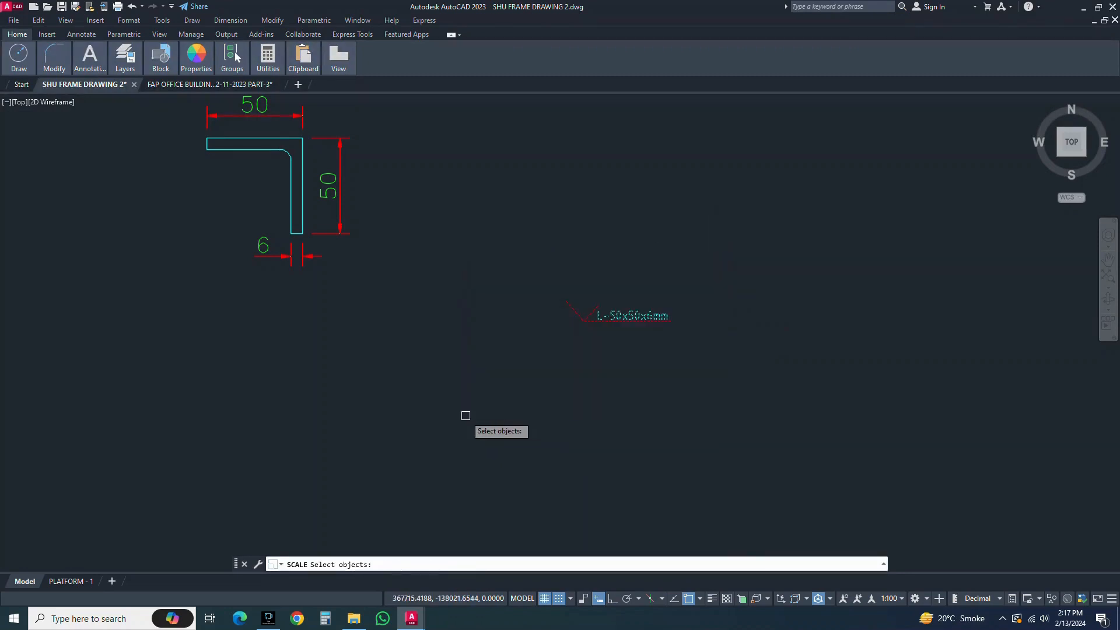
pyautogui.press('Return')
pyautogui.click(466, 404)
pyautogui.press('Return')
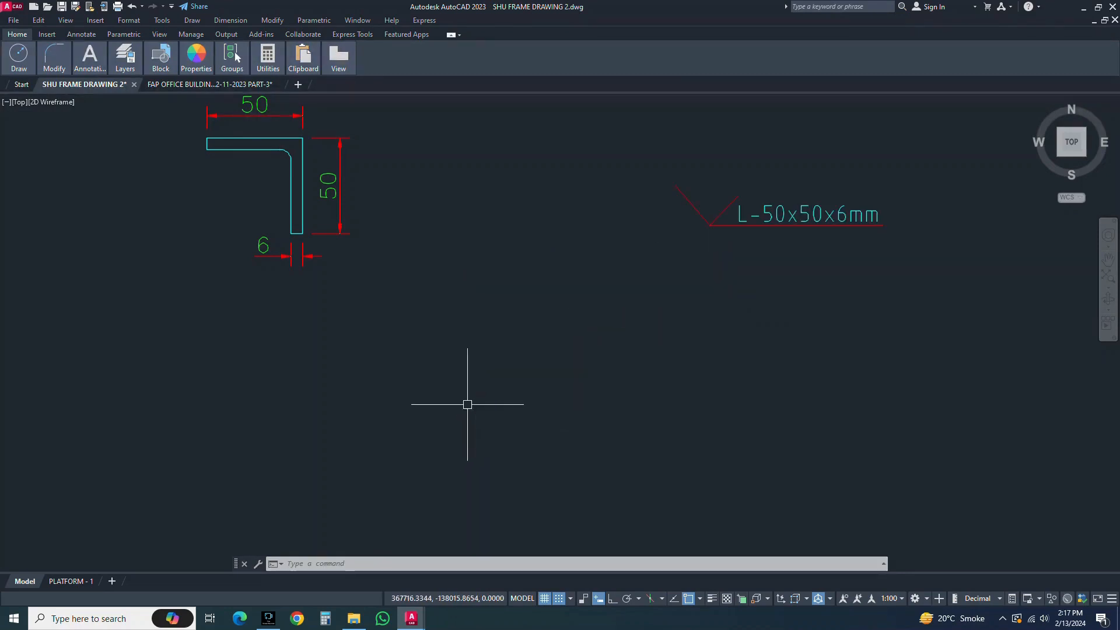
# Step: Move the L-50x50x6mm leader label so its leader tip sits on the lower outer corner of the vertical leg
pyautogui.write('m')
pyautogui.press('Return')
pyautogui.click(895, 175)
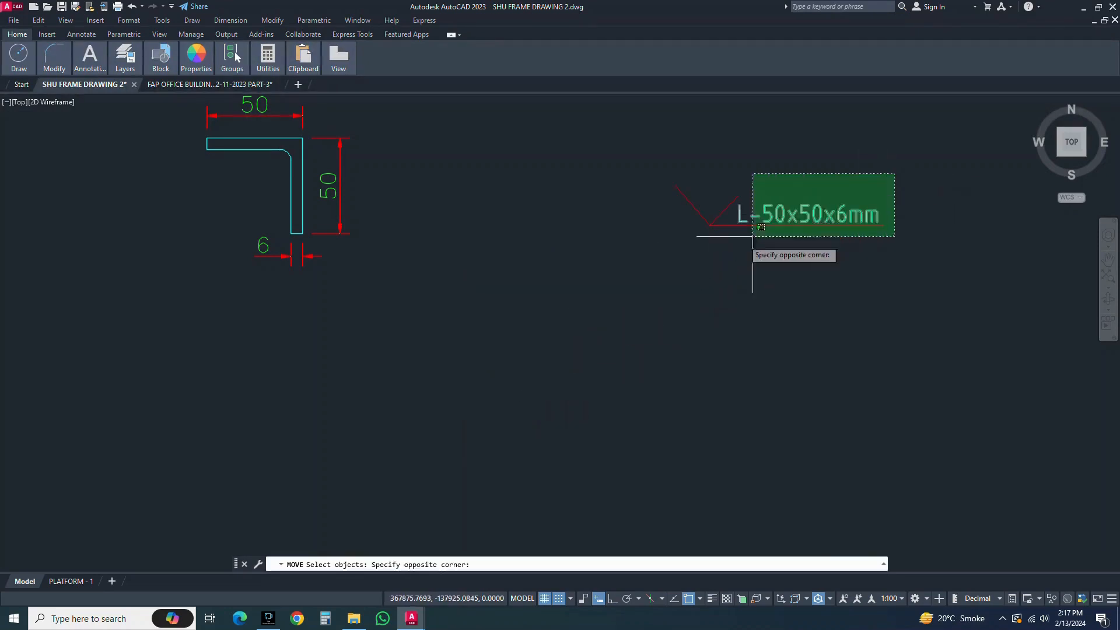
pyautogui.click(700, 256)
pyautogui.press('Return')
pyautogui.click(675, 185)
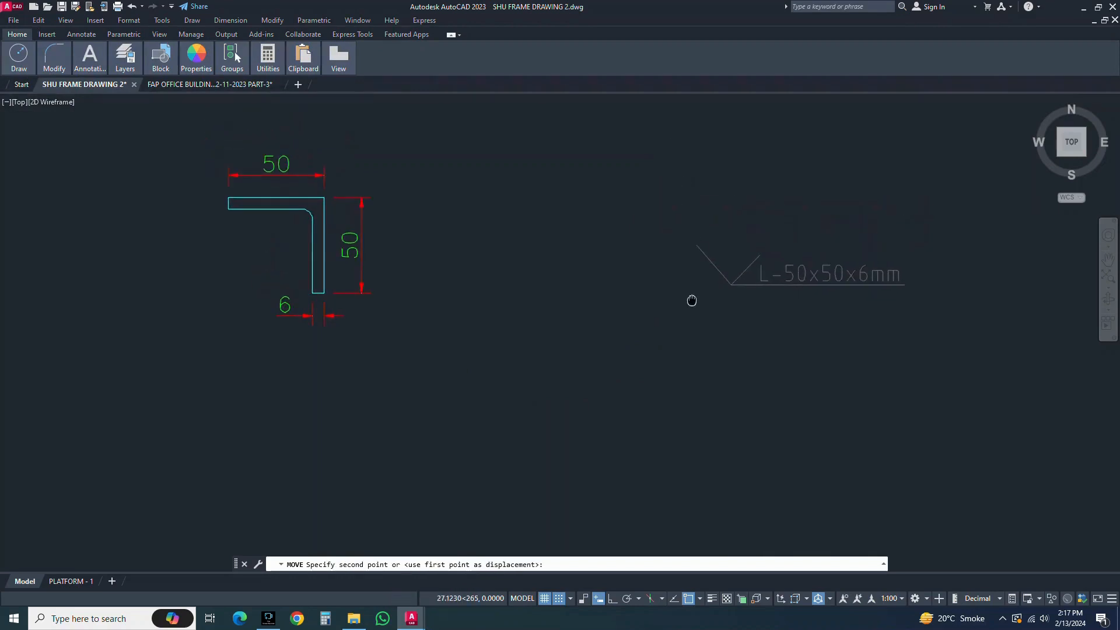
pyautogui.scroll(-4, 545, 295)
pyautogui.scroll(8, 536, 309)
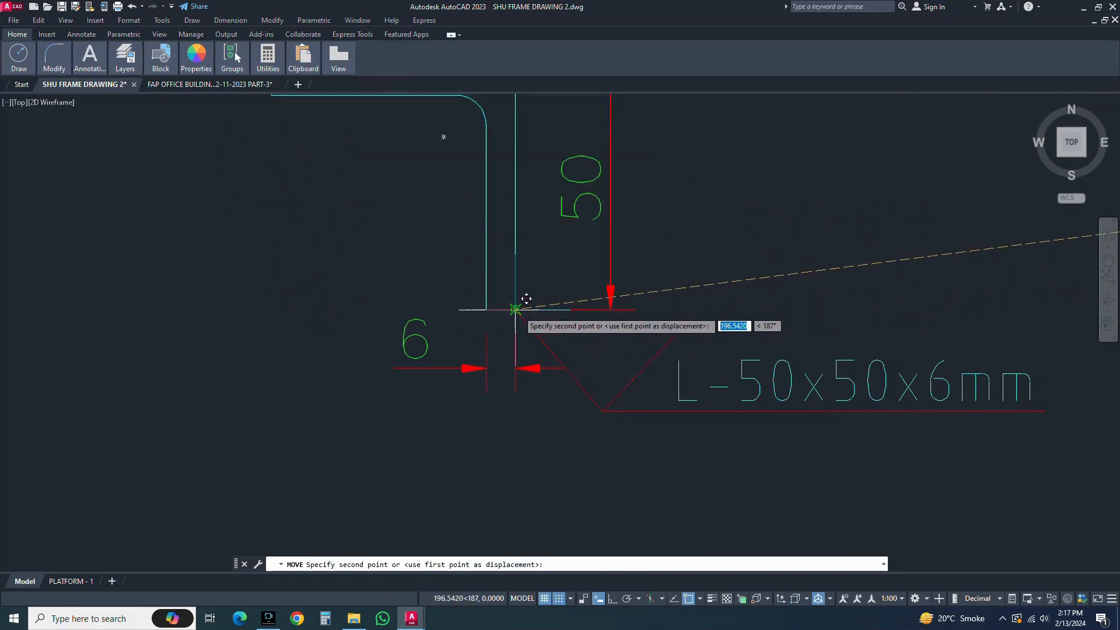
pyautogui.click(524, 308)
pyautogui.press('Escape')
# Step: Set the arrow size of the L-50x50x6mm leader to 50 and close its properties
pyautogui.scroll(-4, 638, 372)
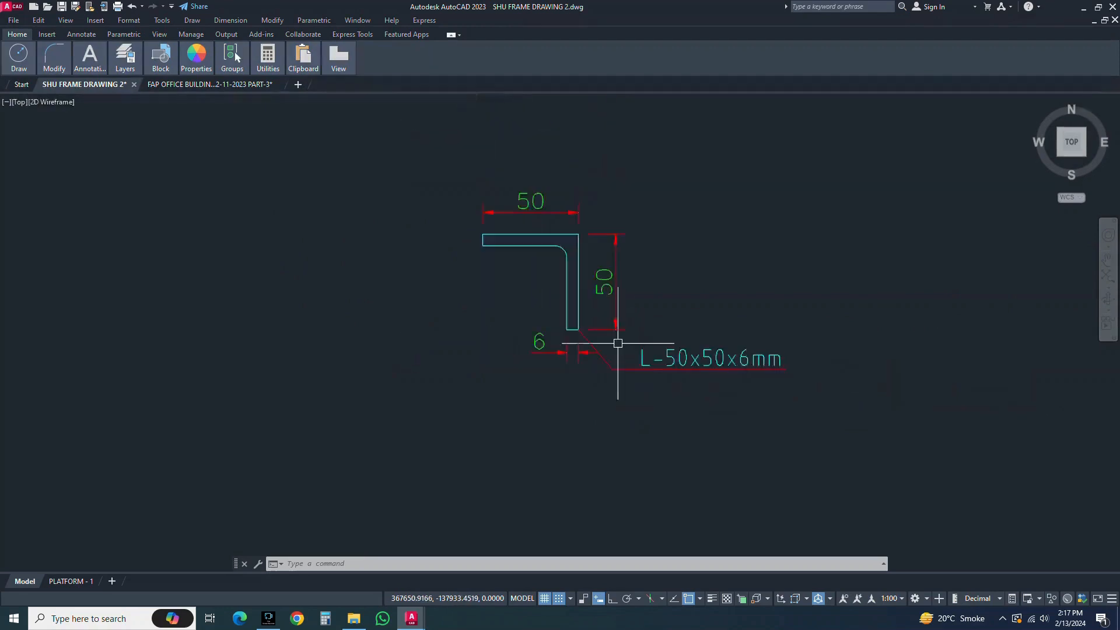
pyautogui.scroll(3, 679, 370)
pyautogui.doubleClick(683, 351)
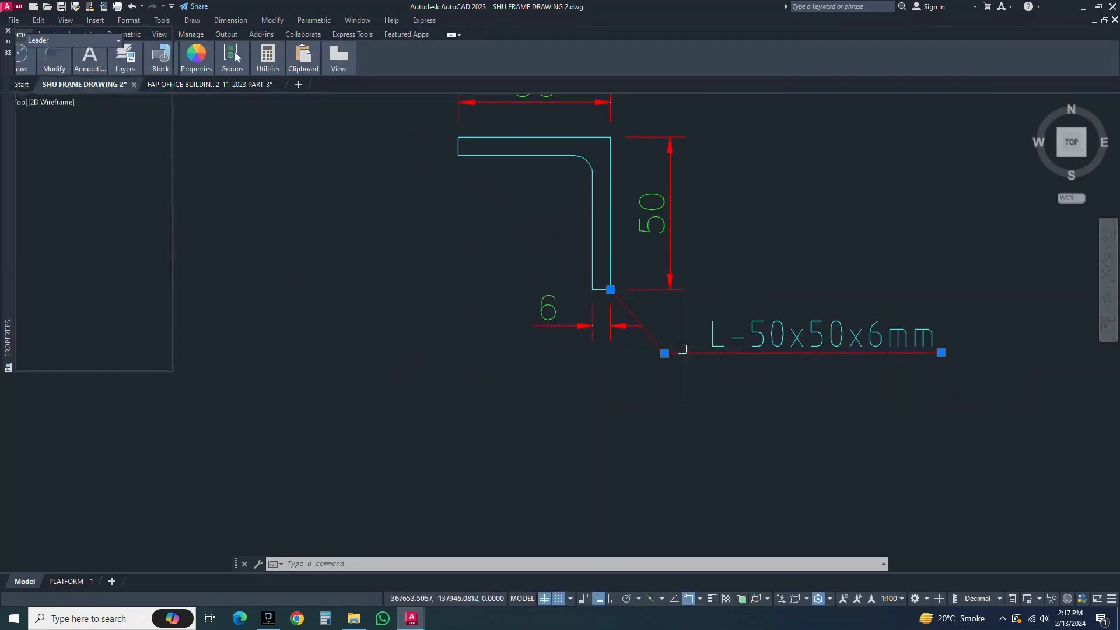
pyautogui.click(120, 294)
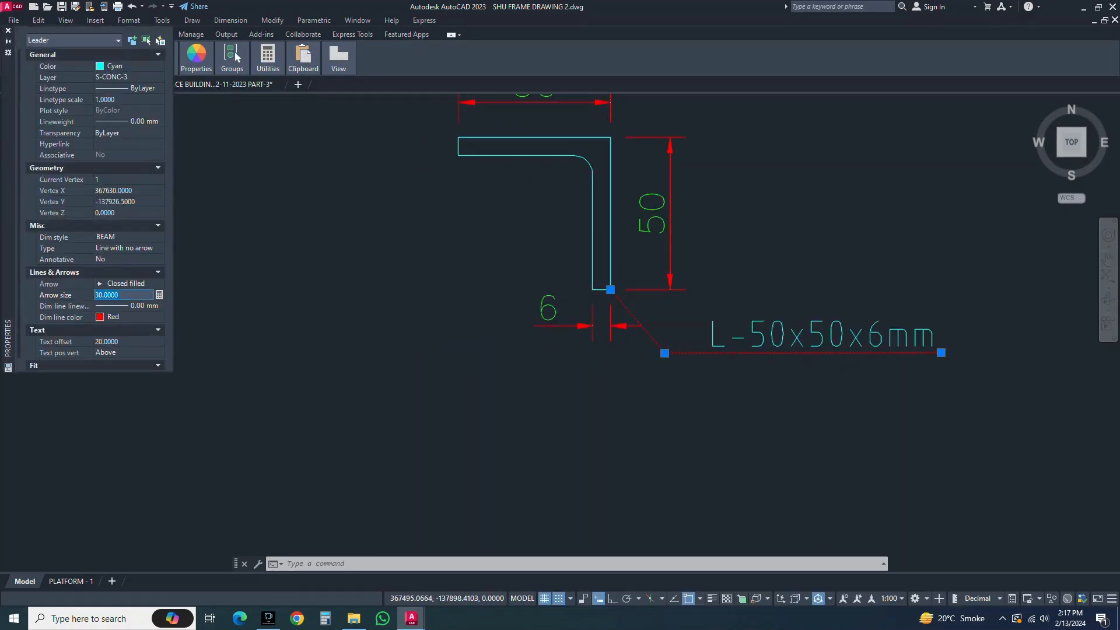
pyautogui.press('Return')
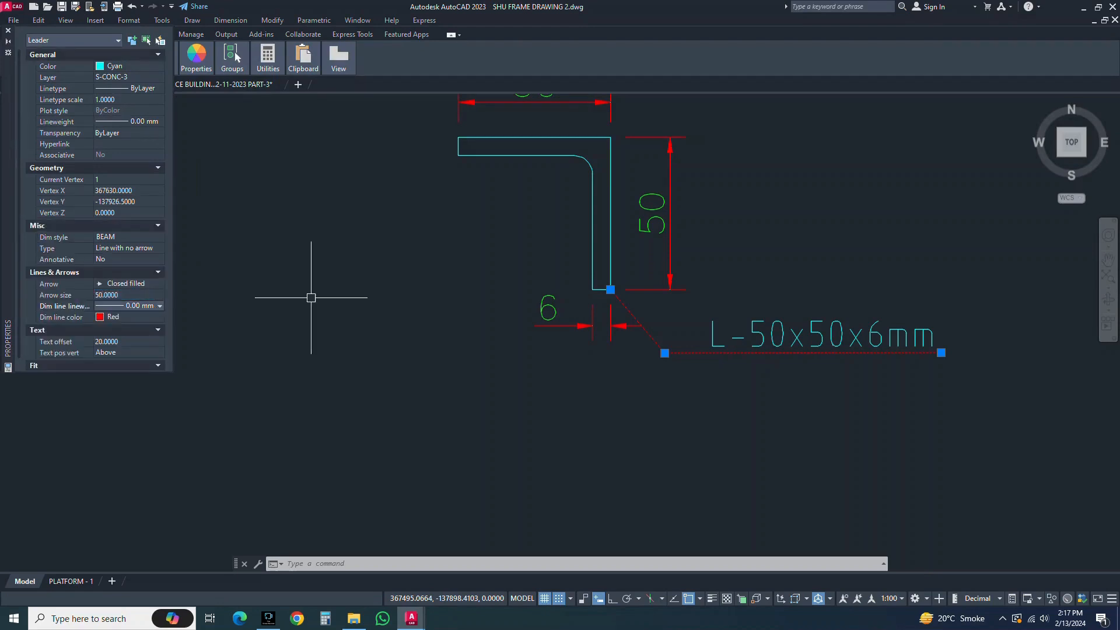
pyautogui.press('Escape')
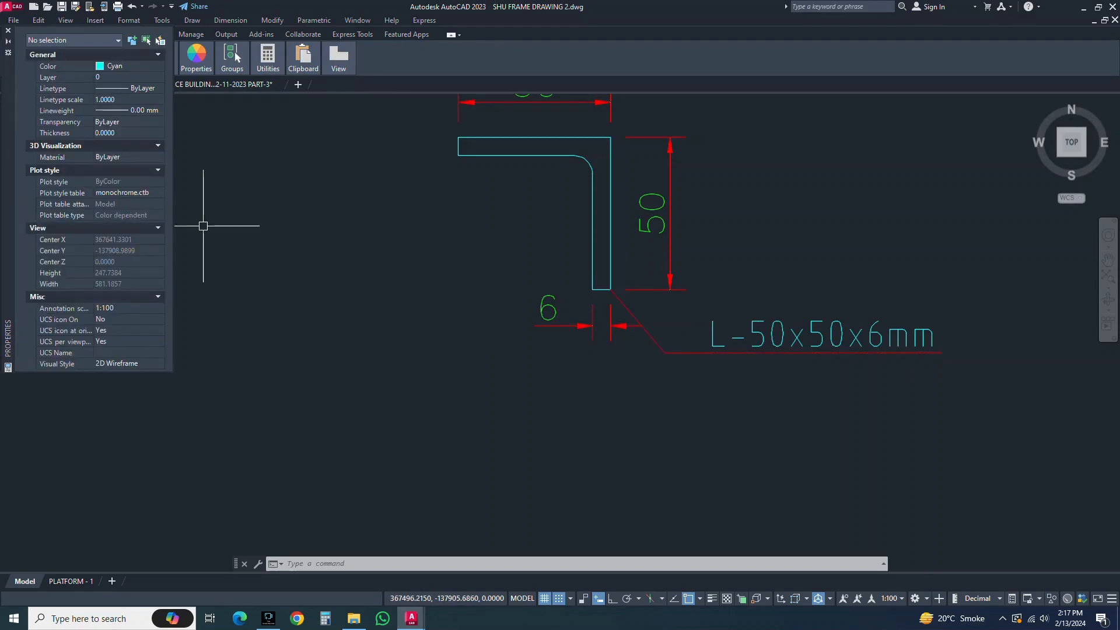
pyautogui.click(8, 30)
# Step: Save the drawing and switch the model to the SW Isometric view
pyautogui.scroll(-2, 405, 224)
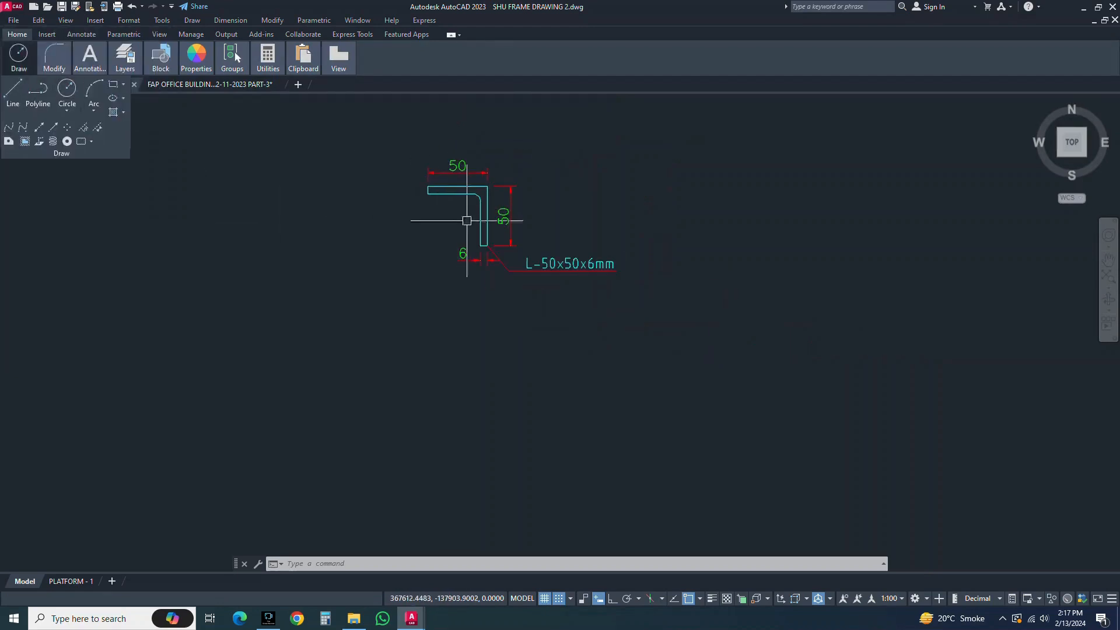
pyautogui.moveTo(468, 231)
pyautogui.mouseDown(button='middle')
pyautogui.moveTo(508, 286)
pyautogui.moveTo(555, 275)
pyautogui.mouseUp(button='middle')
pyautogui.scroll(1, 534, 276)
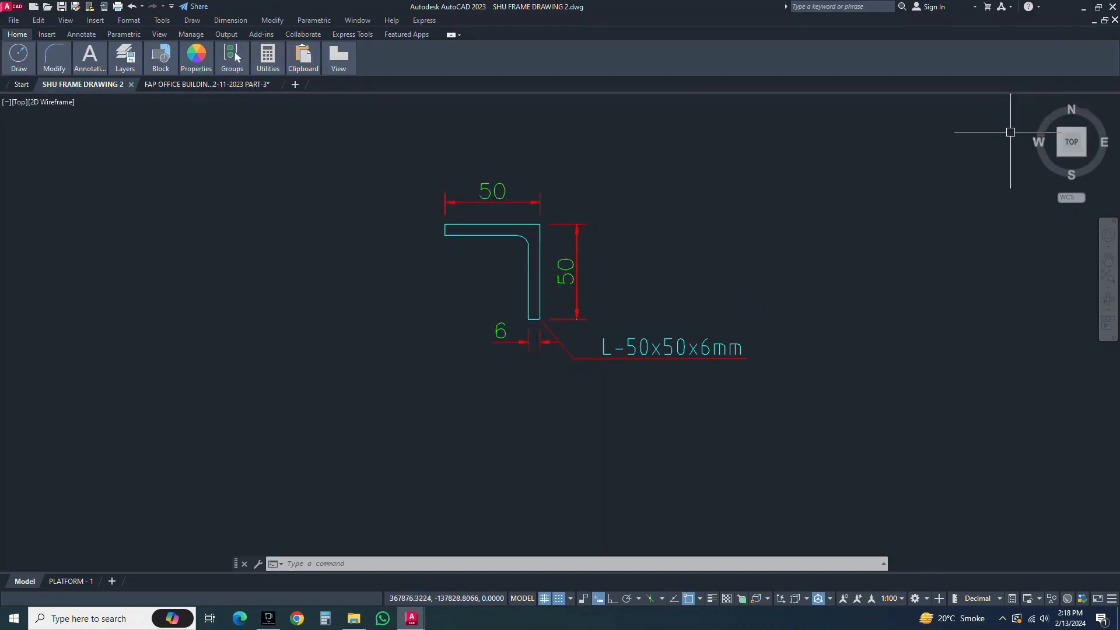
pyautogui.click(1058, 155)
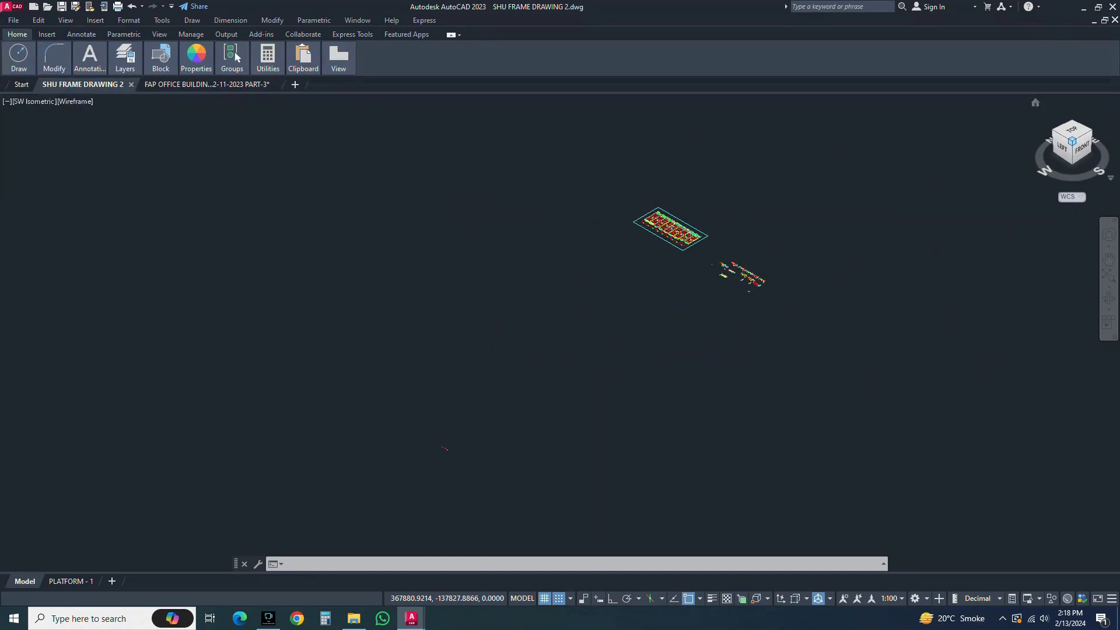
# Step: Copy the L-angle profile without its dimensions, with Ortho on, straight along the negative X direction to a clear spot
pyautogui.scroll(5, 747, 268)
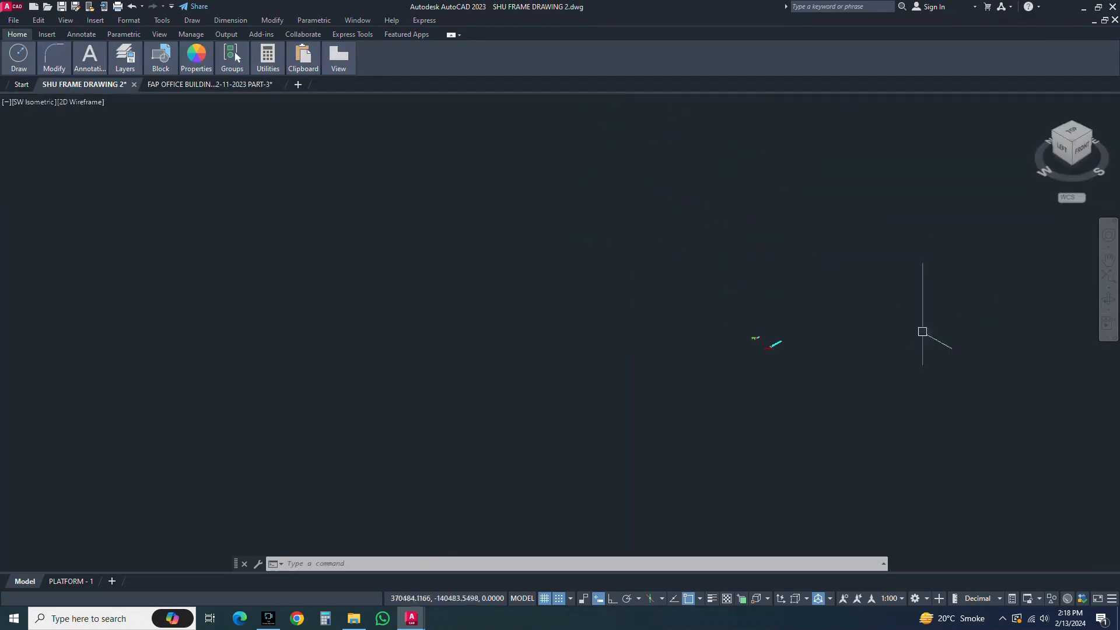
pyautogui.scroll(4, 761, 372)
pyautogui.moveTo(775, 291); pyautogui.dragTo(774, 330, button='middle')
pyautogui.scroll(6, 720, 284)
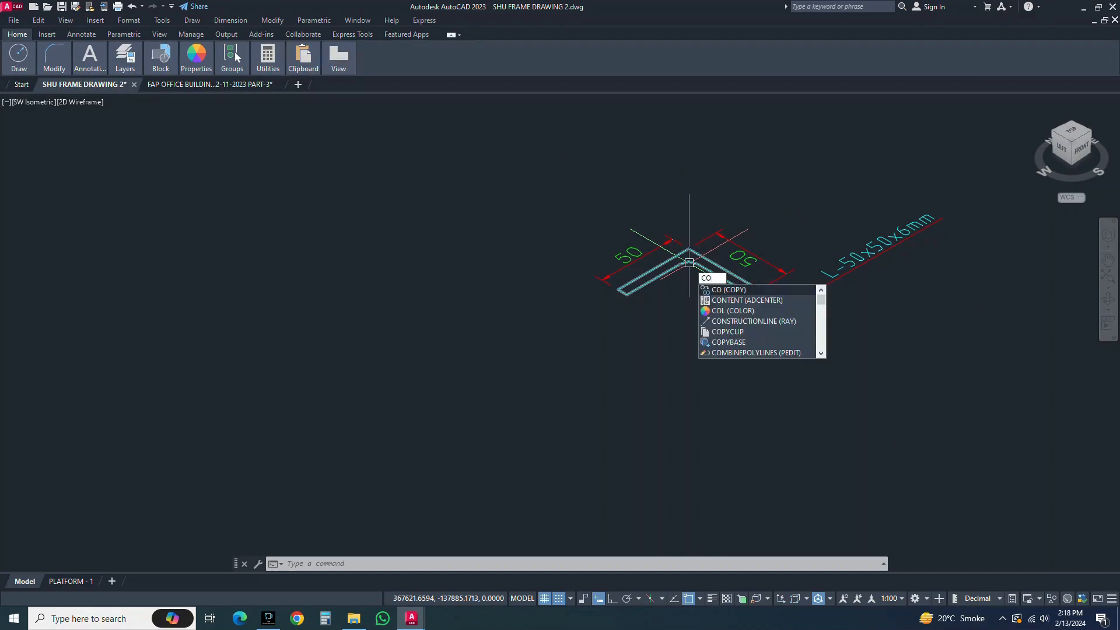
pyautogui.press('Return')
pyautogui.press('Return')
pyautogui.click(720, 284)
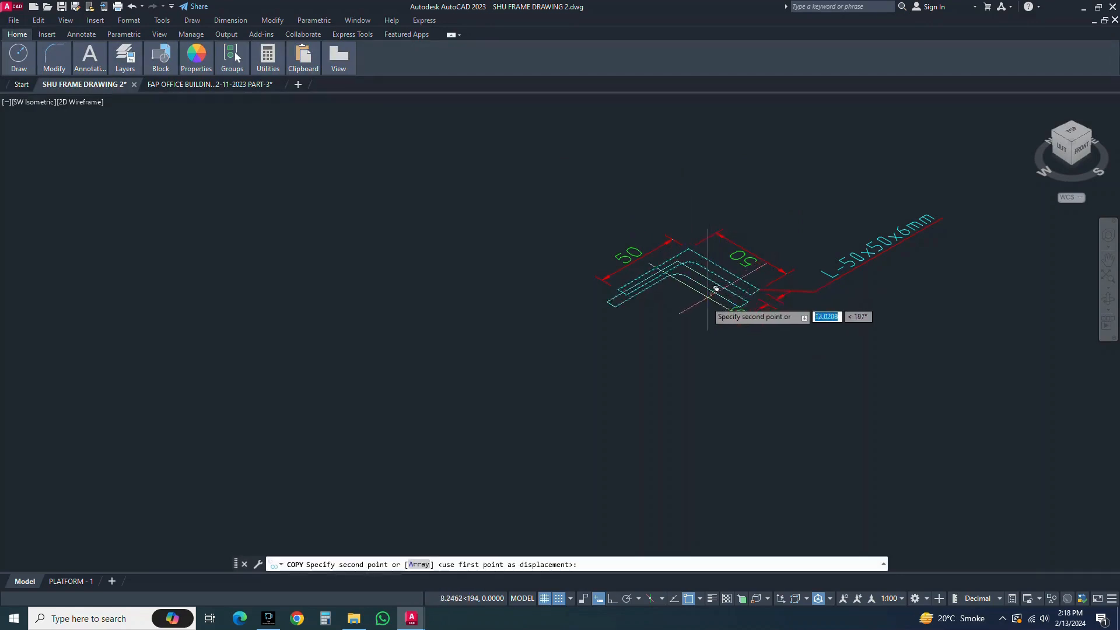
pyautogui.scroll(-2, 703, 307)
pyautogui.press('F8')
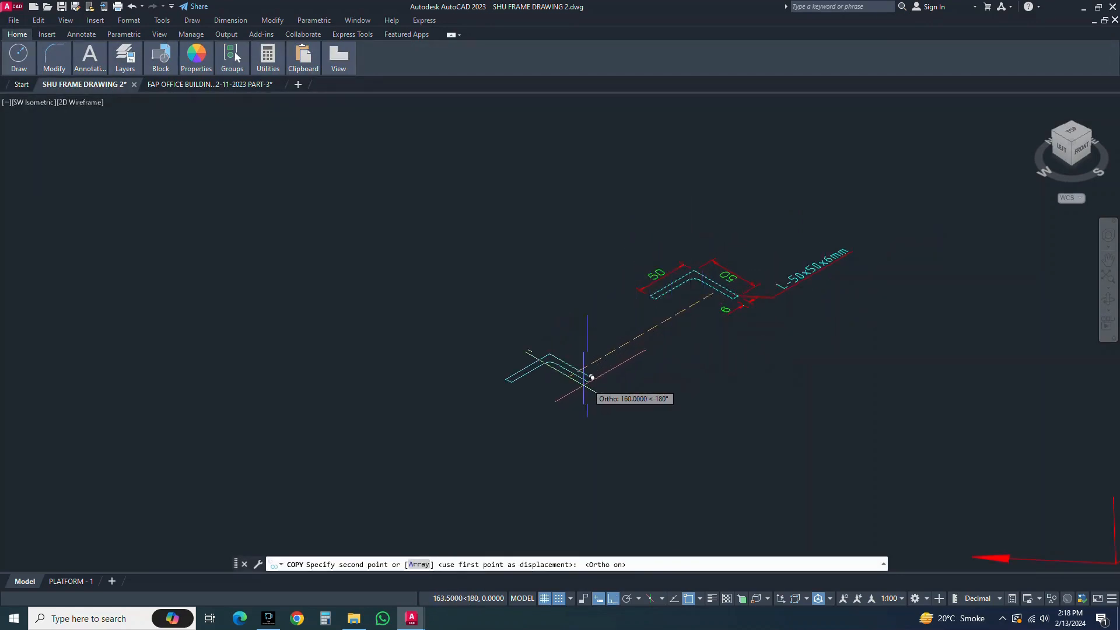
pyautogui.click(571, 389)
pyautogui.press('Return')
pyautogui.moveTo(541, 389); pyautogui.dragTo(576, 382, button='middle')
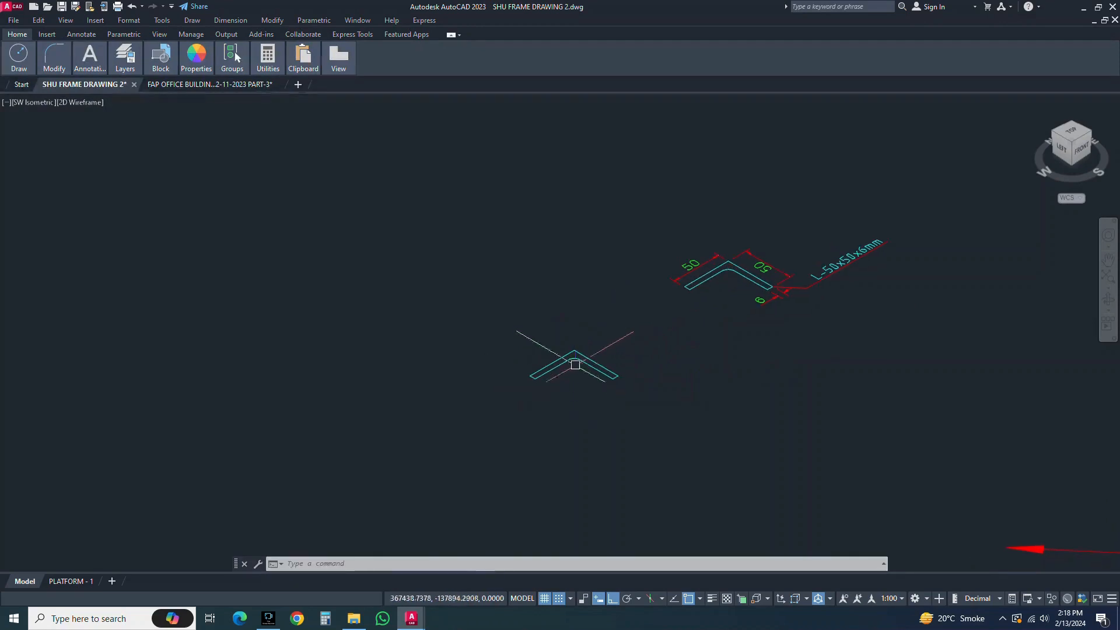
# Step: Extrude the copied L-angle profile upward to a height of 300 mm
pyautogui.write('extr')
pyautogui.press('Return')
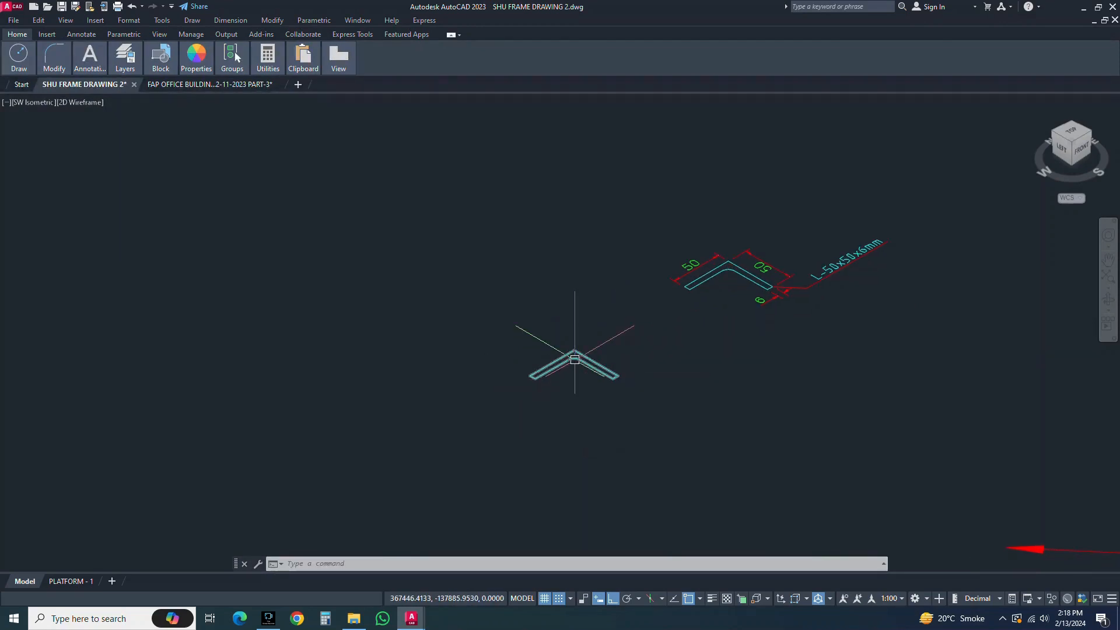
pyautogui.scroll(3, 581, 355)
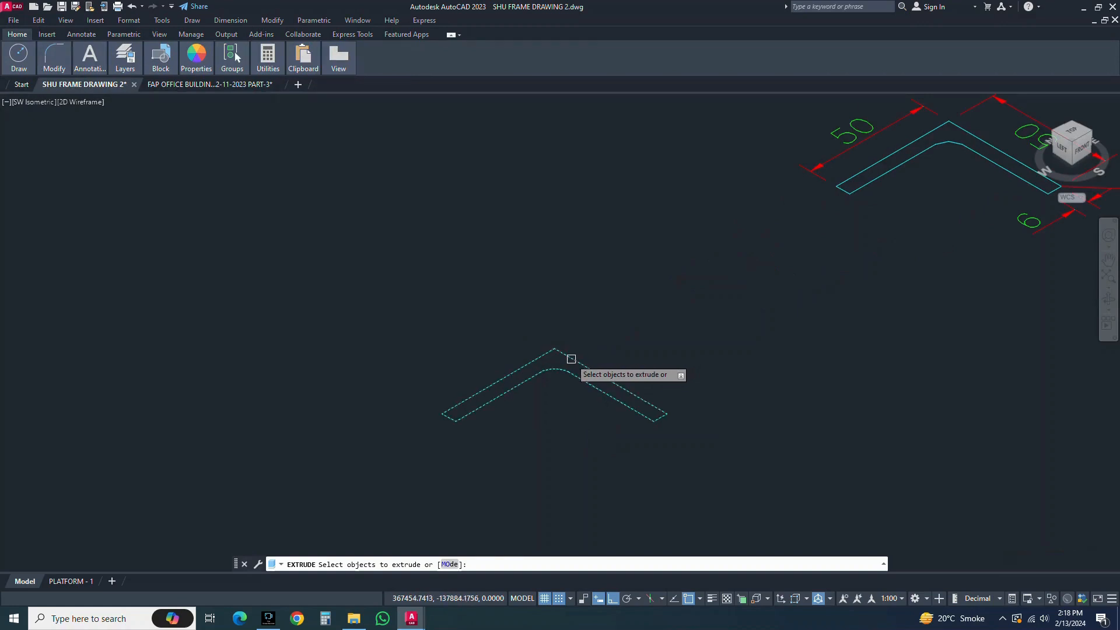
pyautogui.click(555, 351)
pyautogui.press('Return')
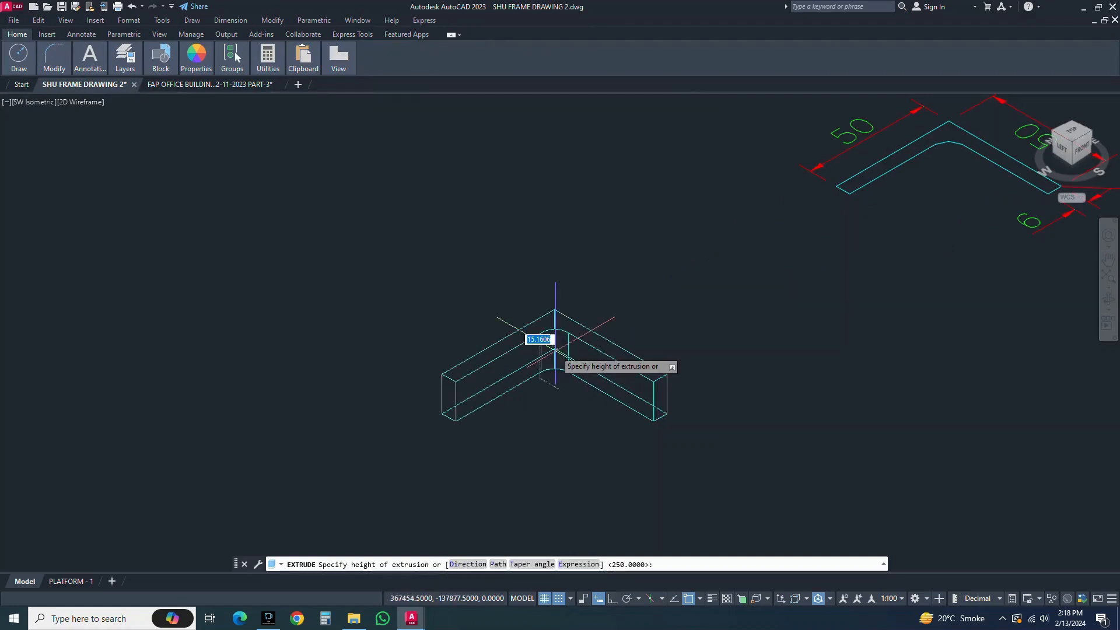
pyautogui.scroll(-2, 572, 274)
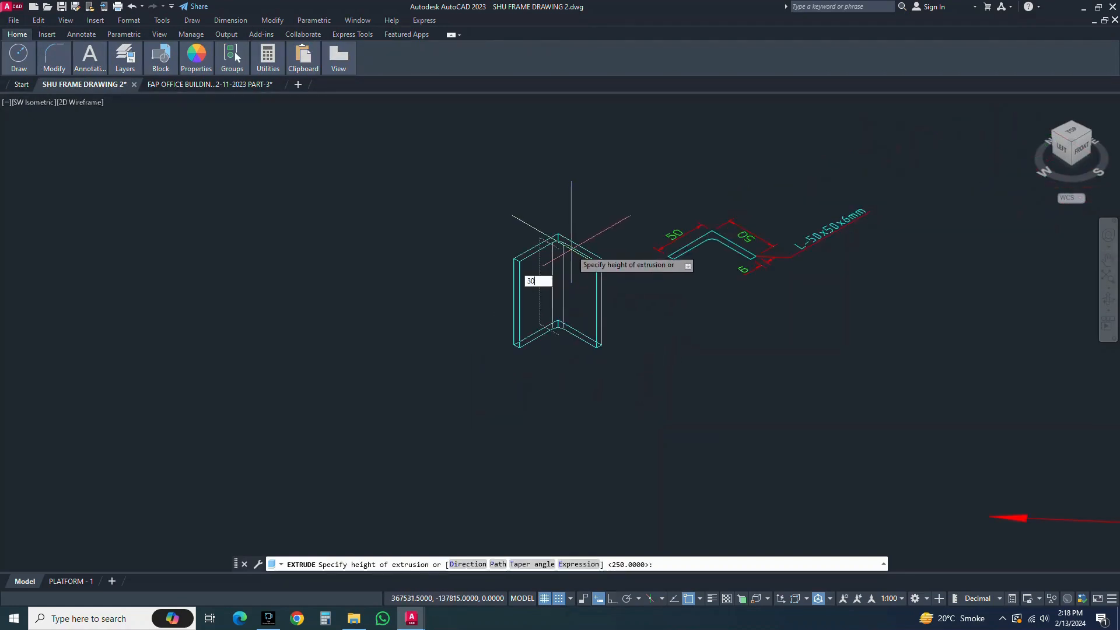
pyautogui.write('300')
pyautogui.press('Return')
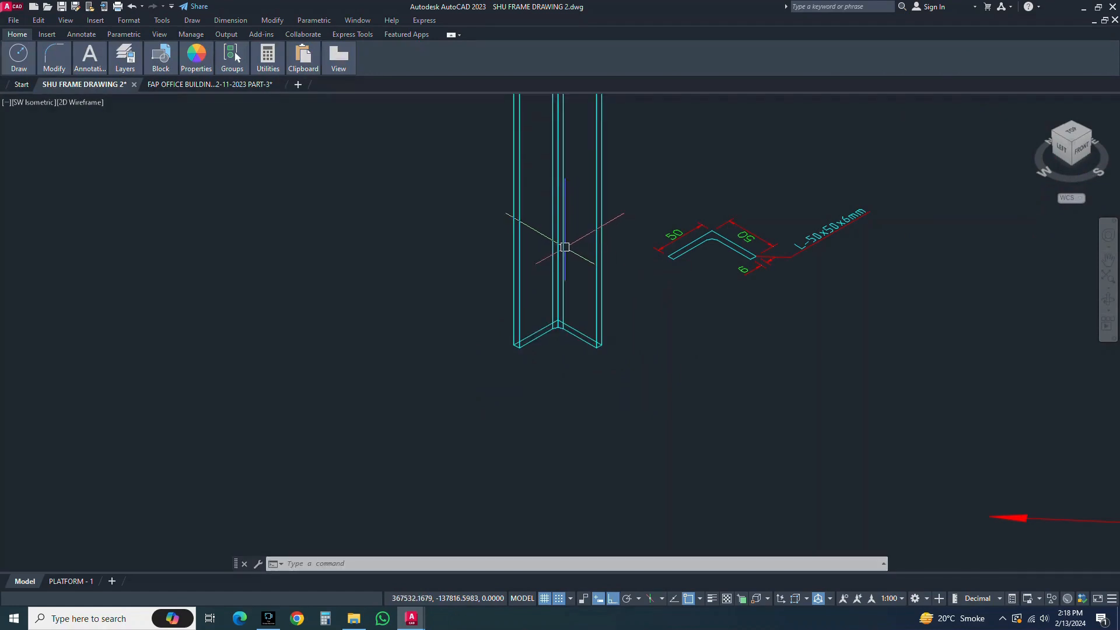
# Step: Display the model in the Shaded visual style
pyautogui.click(80, 102)
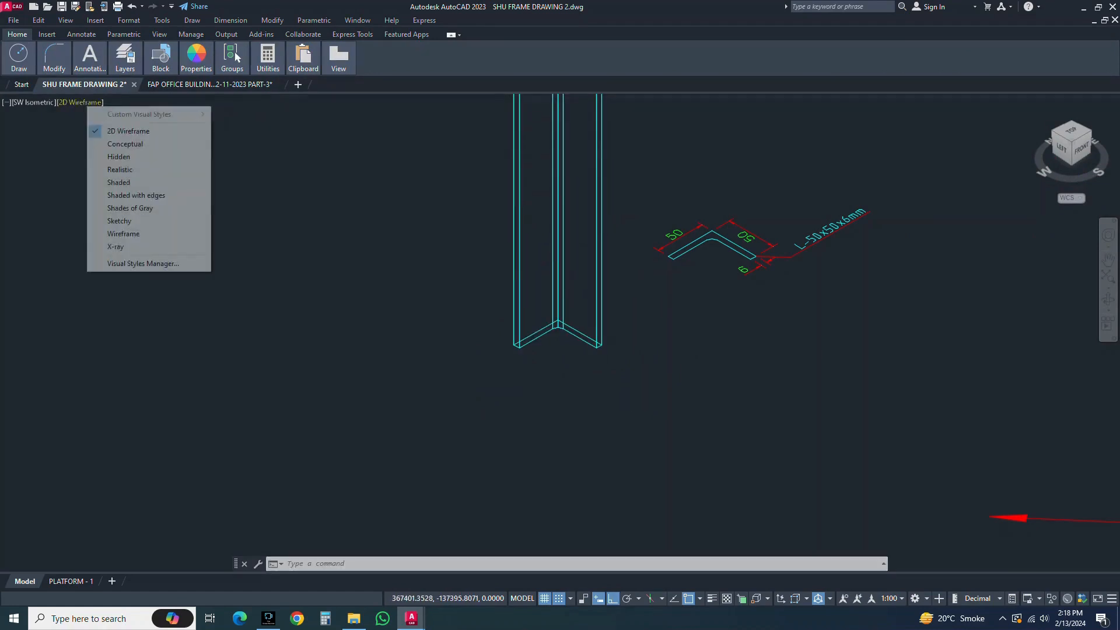
pyautogui.click(117, 183)
pyautogui.scroll(-2, 369, 358)
pyautogui.scroll(-5, 485, 365)
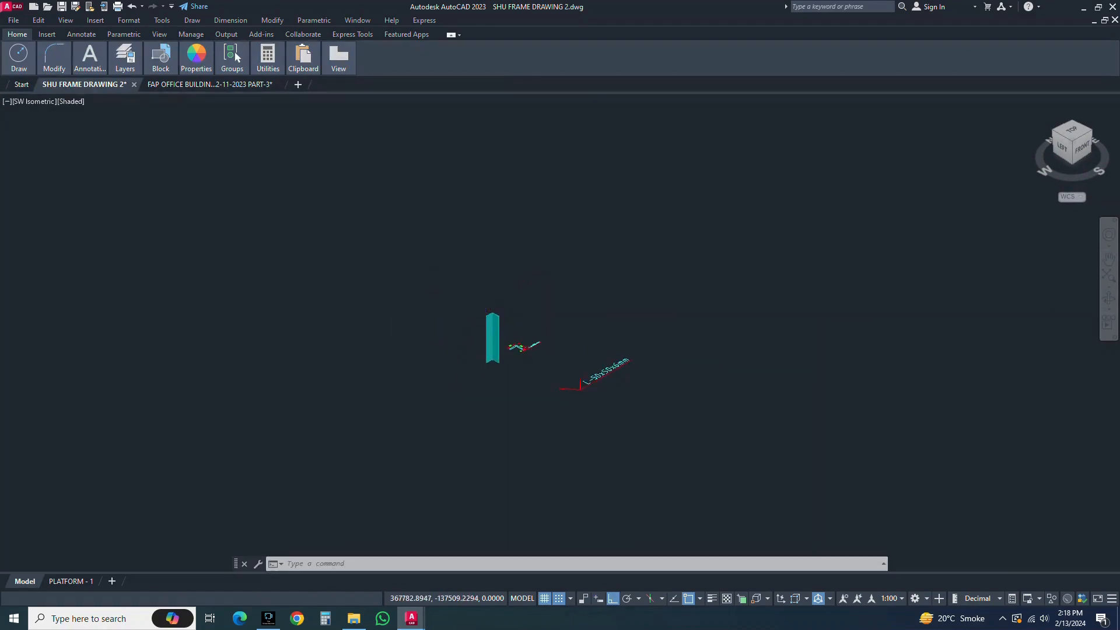
# Step: Examine the extruded steel angle from several sides, including its top and bottom ends and rounded inner corner
pyautogui.scroll(5, 492, 329)
pyautogui.moveTo(515, 353); pyautogui.dragTo(413, 238, button='middle')
pyautogui.moveTo(470, 216); pyautogui.dragTo(492, 327, button='middle')
pyautogui.scroll(4, 543, 218)
pyautogui.keyDown('shift'); pyautogui.moveTo(553, 220); pyautogui.dragTo(528, 249, button='middle'); pyautogui.keyUp('shift')
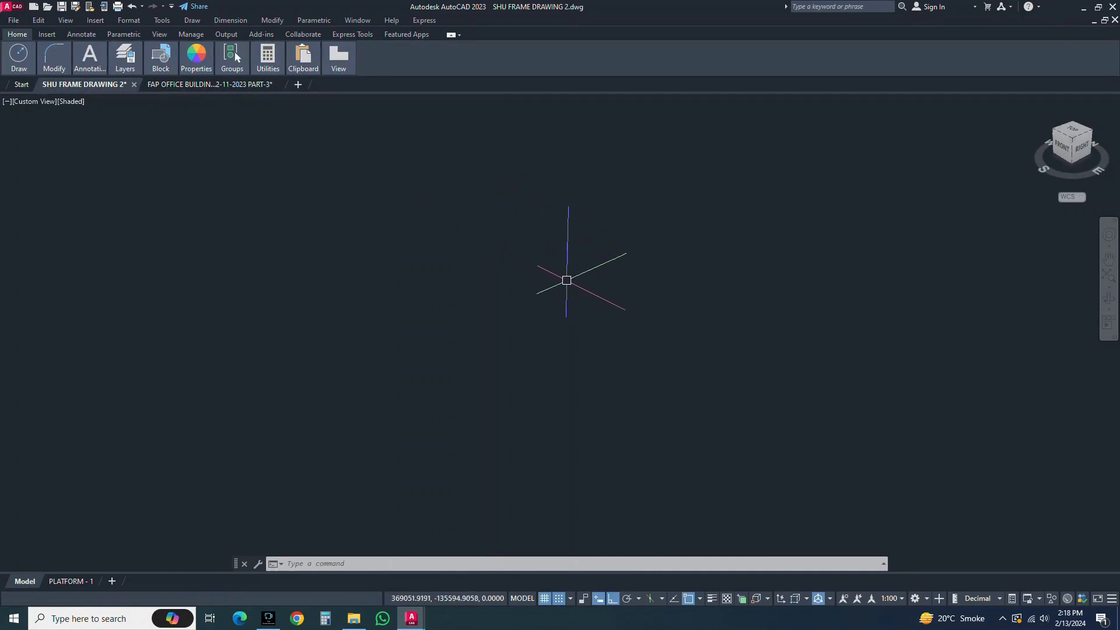
pyautogui.hotkey('ctrl', 'z')
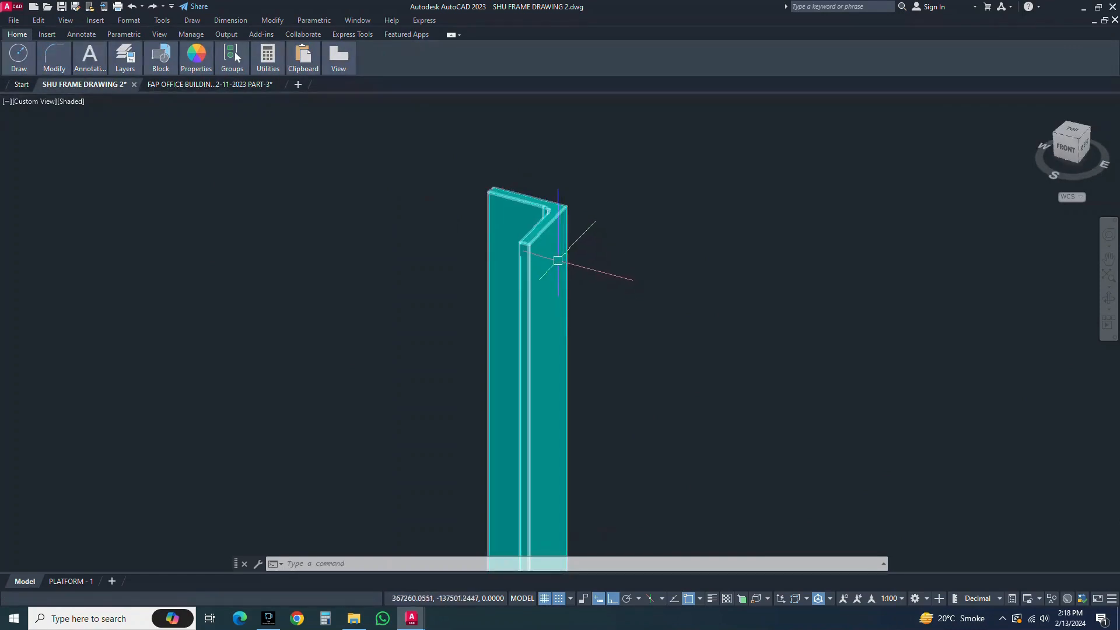
pyautogui.keyDown('shift'); pyautogui.moveTo(557, 260); pyautogui.dragTo(511, 217, button='middle'); pyautogui.keyUp('shift')
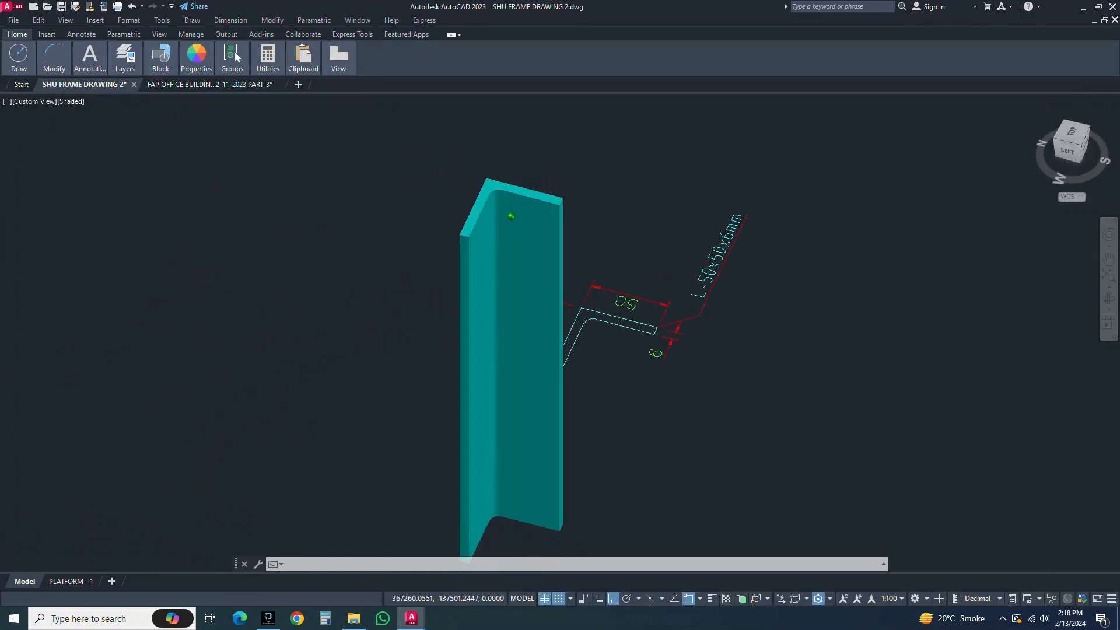
pyautogui.scroll(3, 531, 221)
pyautogui.scroll(-2, 521, 222)
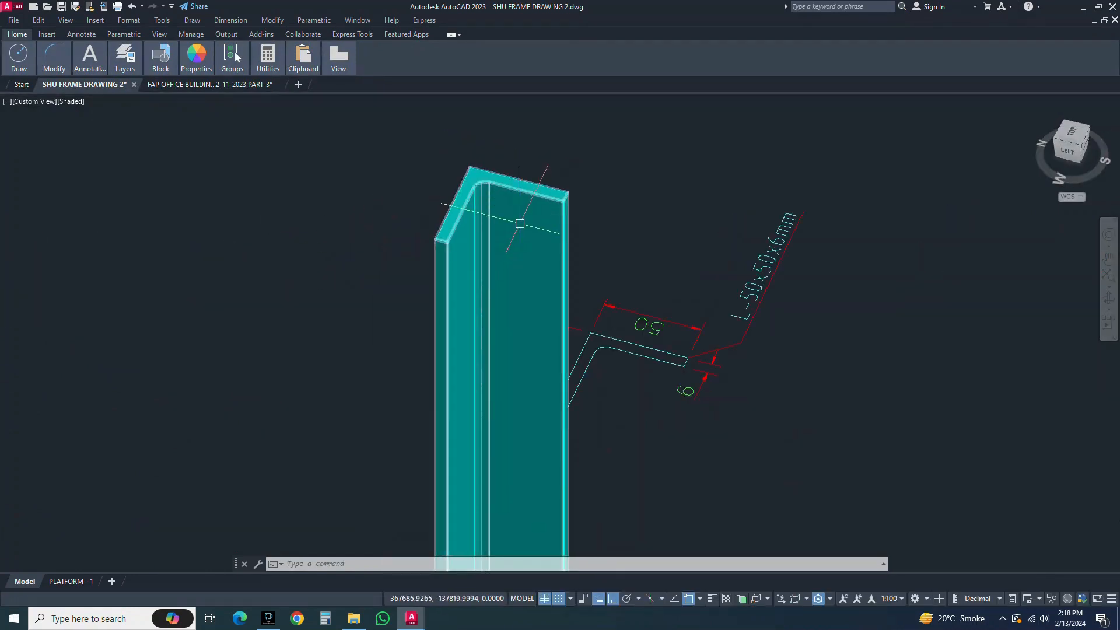
pyautogui.scroll(-5, 539, 287)
pyautogui.moveTo(538, 286); pyautogui.dragTo(535, 217, button='middle')
pyautogui.scroll(3, 527, 281)
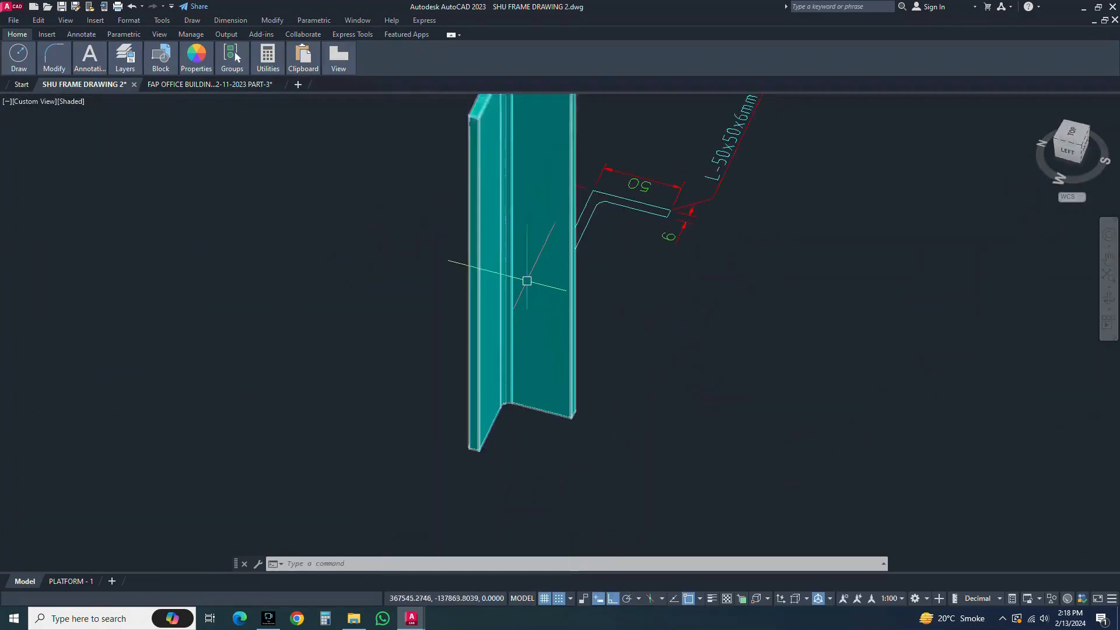
pyautogui.keyDown('shift'); pyautogui.moveTo(527, 280); pyautogui.dragTo(555, 344, button='middle'); pyautogui.keyUp('shift')
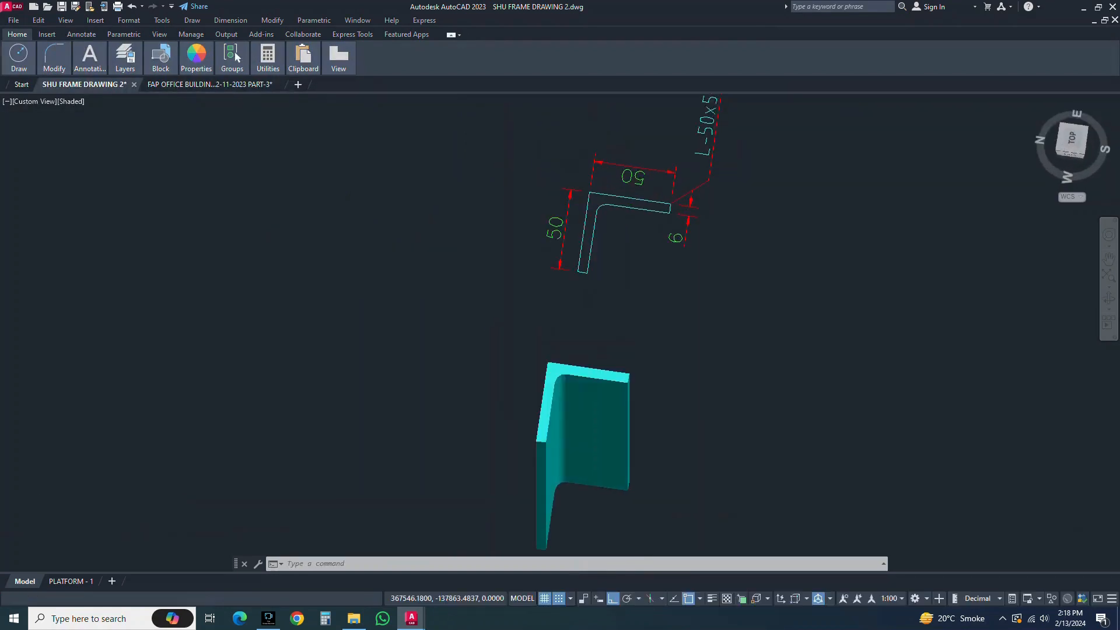
pyautogui.moveTo(637, 398); pyautogui.dragTo(599, 322, button='middle')
pyautogui.scroll(3, 548, 332)
pyautogui.keyDown('shift'); pyautogui.moveTo(548, 380); pyautogui.dragTo(577, 356, button='middle'); pyautogui.keyUp('shift')
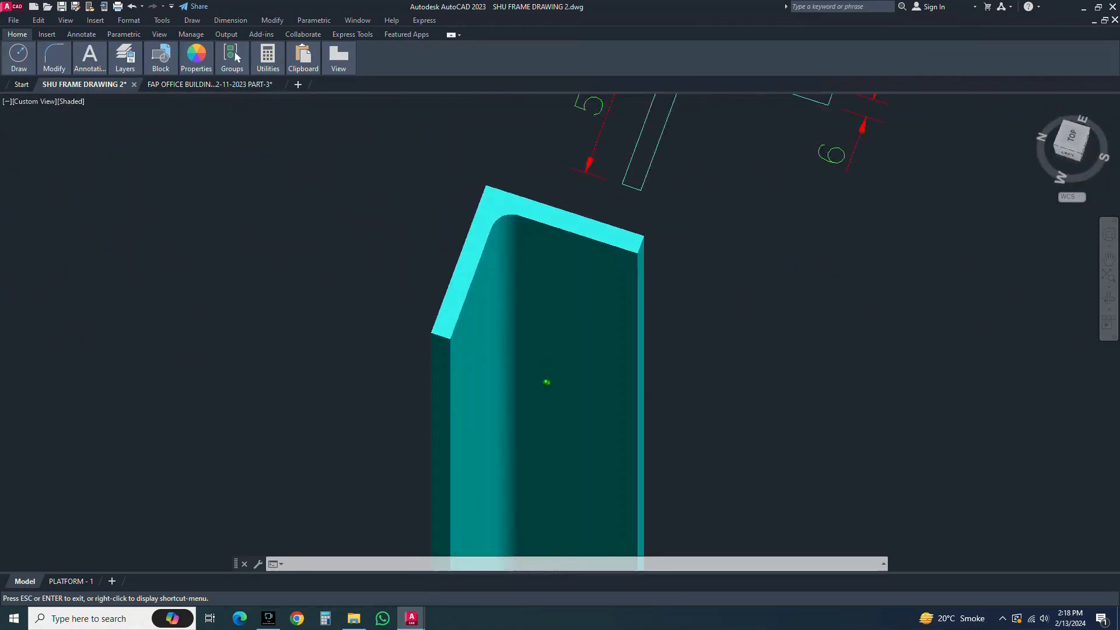